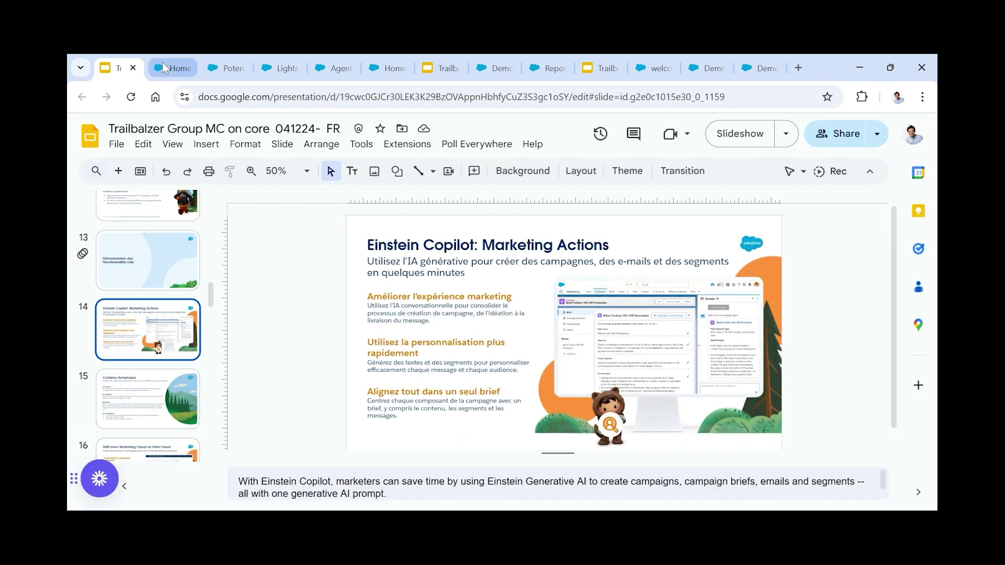
- Switch to the Marketing home page and ask the Einstein assistant to create a brief
{"action": "scroll", "coordinate": [523, 241], "scroll_direction": "up", "scroll_amount": 2}
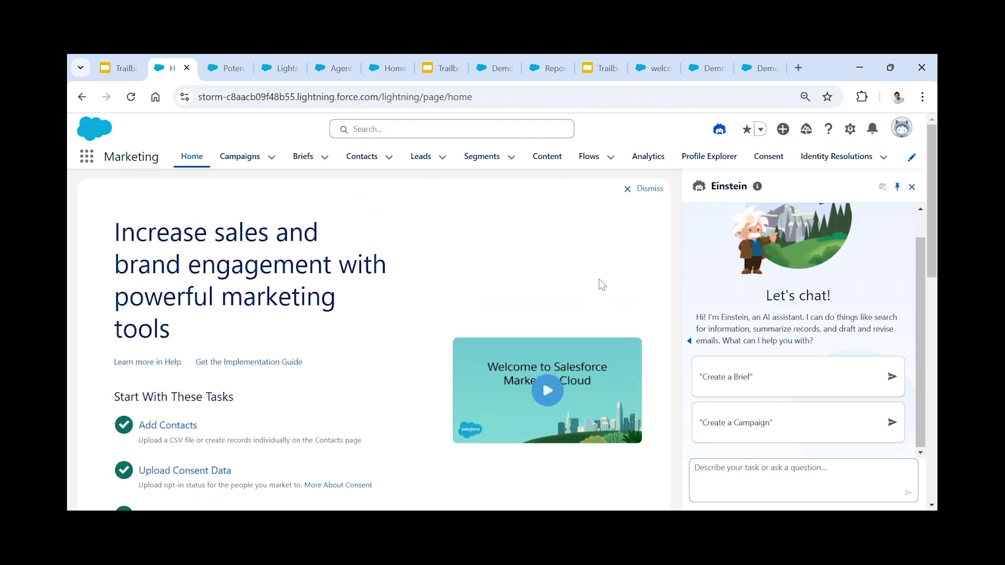
{"action": "left_click", "coordinate": [719, 131]}
{"action": "left_click", "coordinate": [719, 131]}
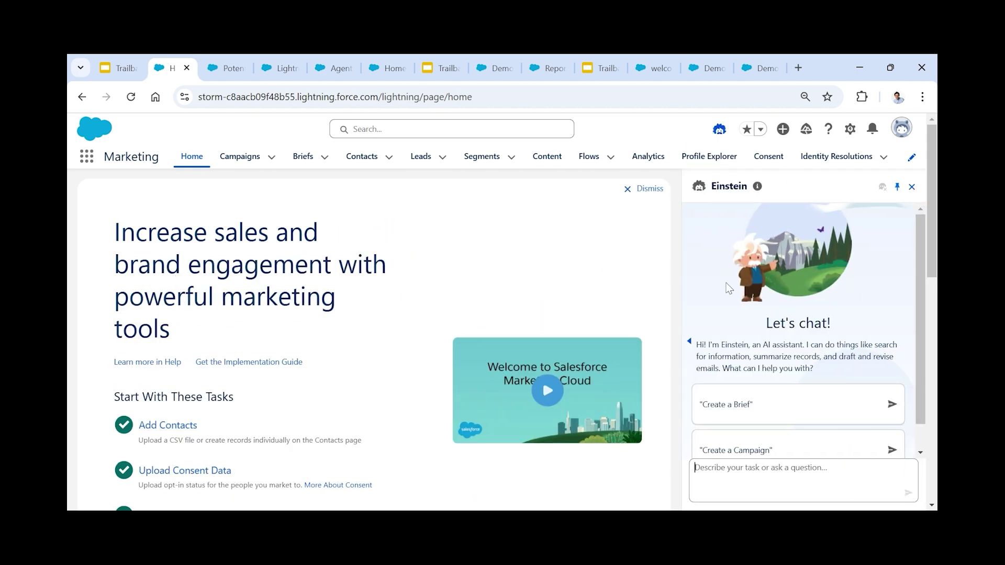
{"action": "scroll", "coordinate": [814, 249], "scroll_direction": "down", "scroll_amount": 1}
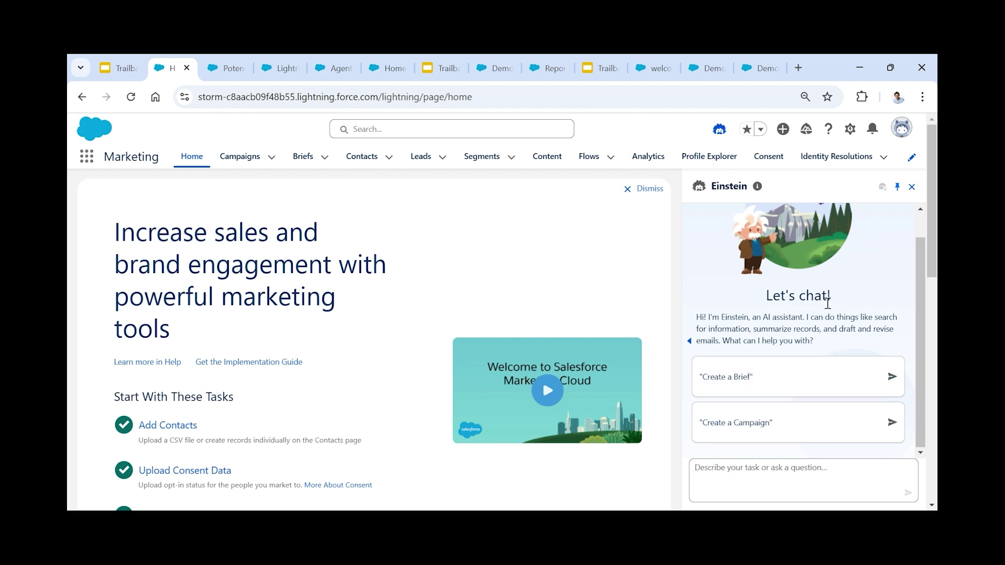
{"action": "left_click", "coordinate": [770, 378]}
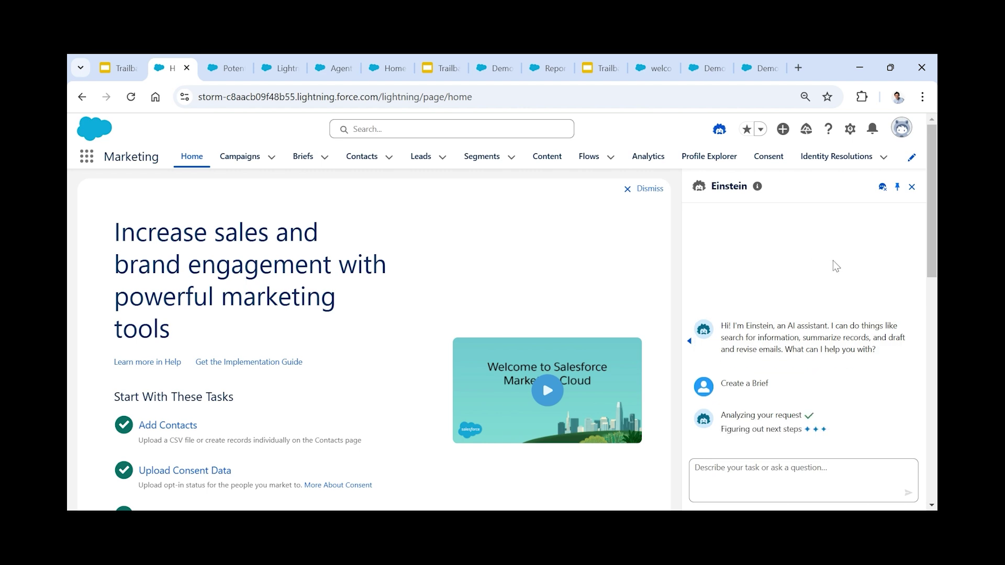
- Submit "Optimized performance emails" as the campaign objective for the brief
{"action": "left_click", "coordinate": [830, 414]}
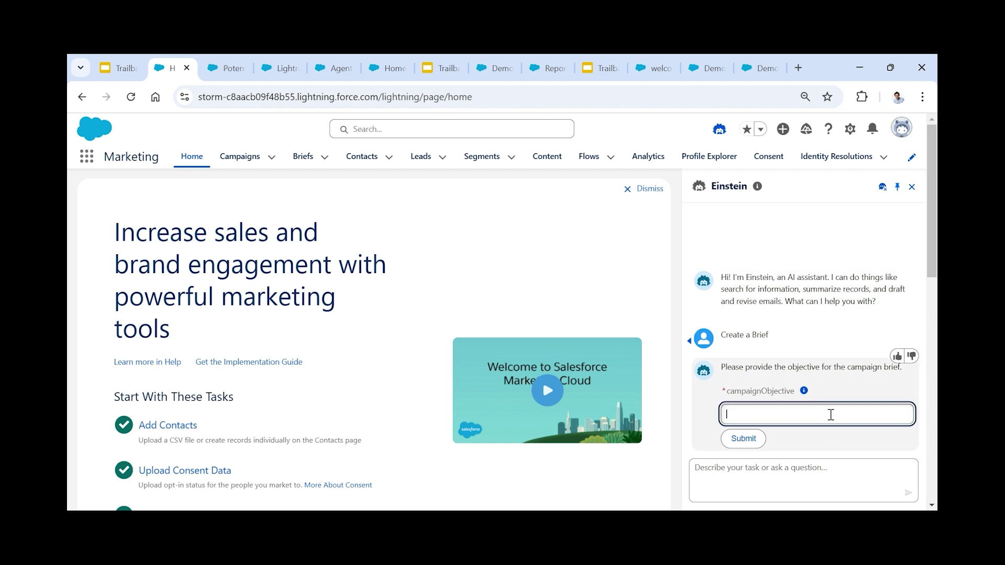
{"action": "type", "text": "Optimized performance emails"}
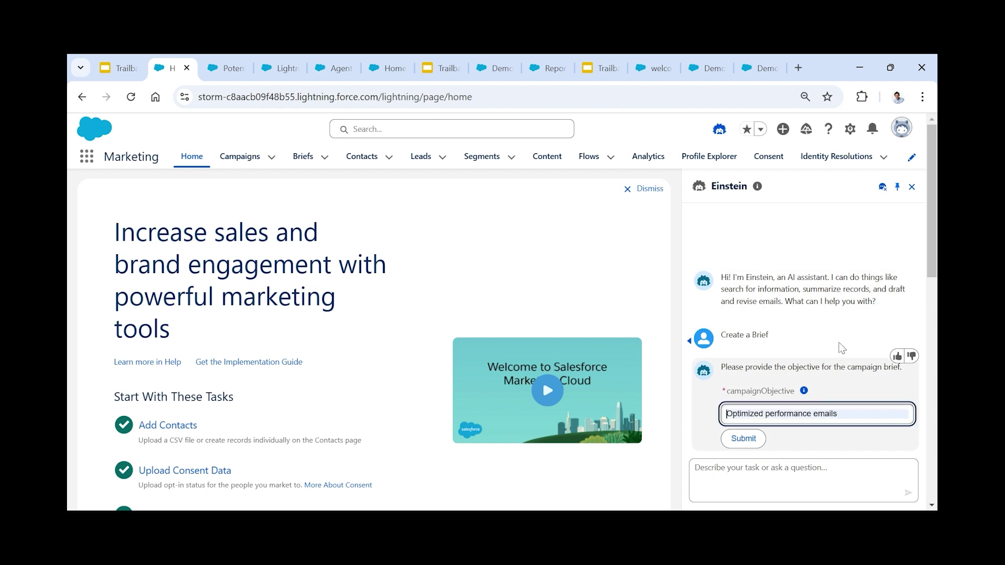
{"action": "scroll", "coordinate": [804, 402], "scroll_direction": "down", "scroll_amount": 3}
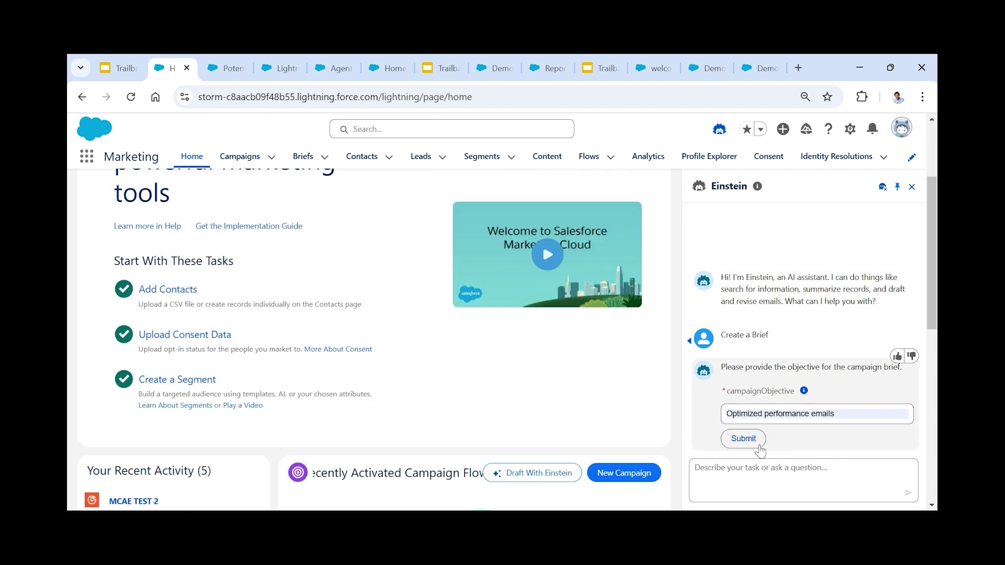
{"action": "left_click", "coordinate": [755, 445]}
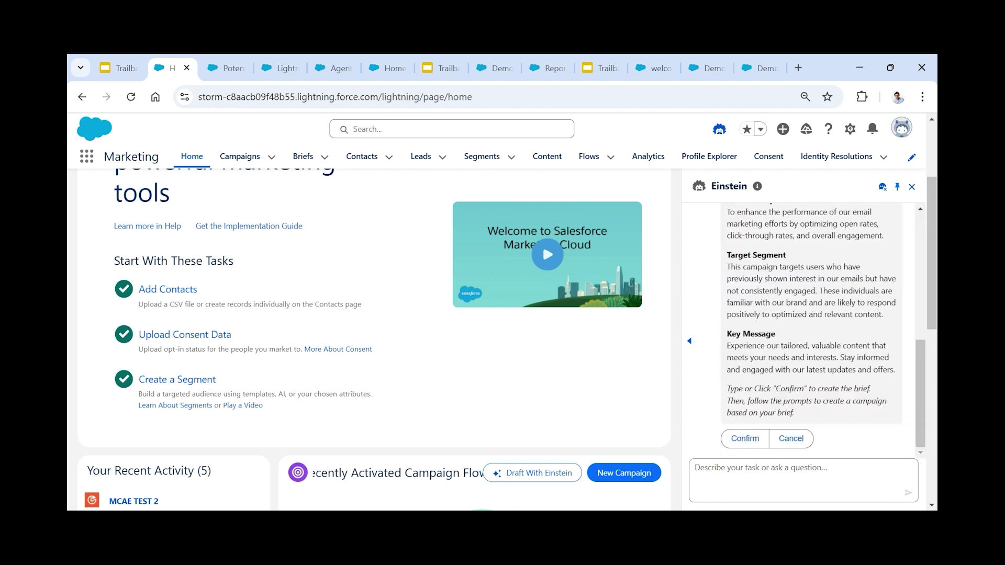
- Review the generated brief preview from name to key message and confirm creating the brief
{"action": "scroll", "coordinate": [834, 381], "scroll_direction": "up", "scroll_amount": 2}
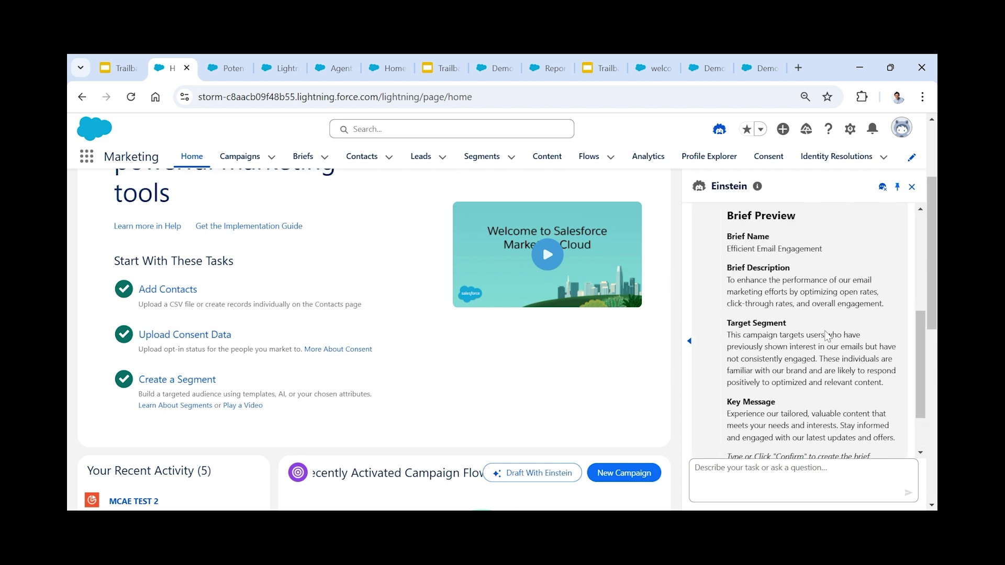
{"action": "scroll", "coordinate": [806, 305], "scroll_direction": "down", "scroll_amount": 2}
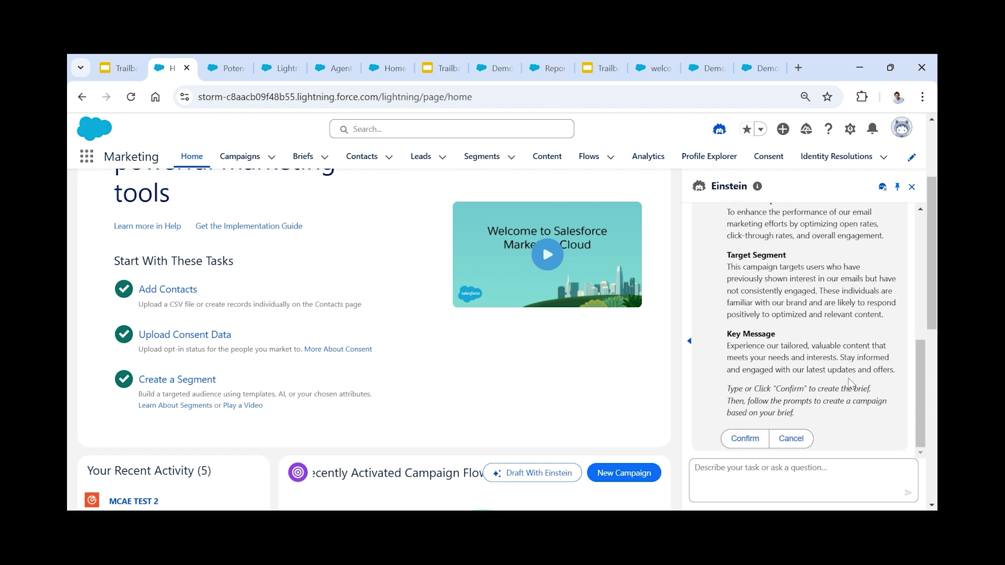
{"action": "scroll", "coordinate": [747, 394], "scroll_direction": "down", "scroll_amount": 1}
{"action": "scroll", "coordinate": [747, 394], "scroll_direction": "down", "scroll_amount": 1}
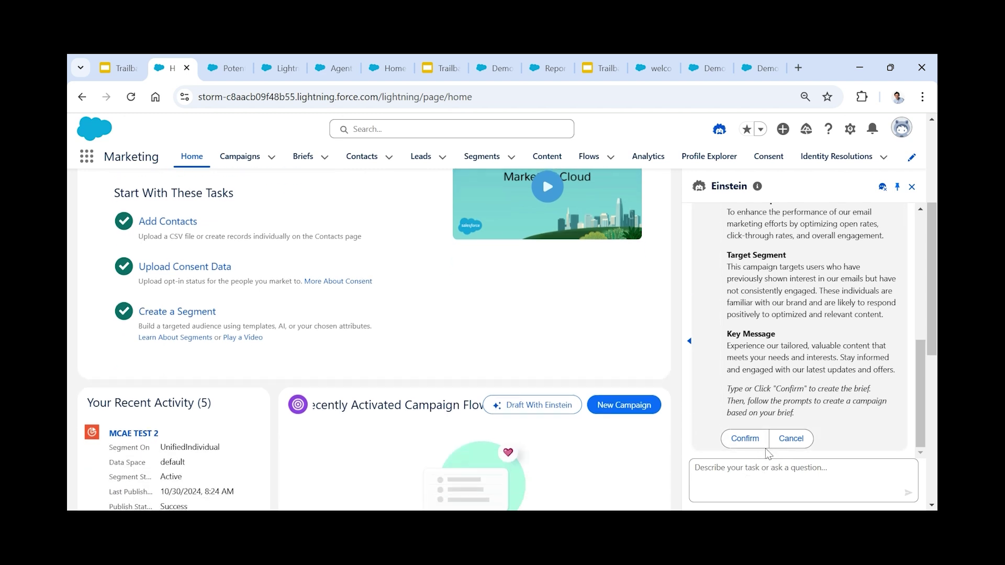
{"action": "left_click", "coordinate": [747, 438]}
- Ask Einstein to generate a campaign based on the saved brief
{"action": "scroll", "coordinate": [846, 364], "scroll_direction": "up", "scroll_amount": 3}
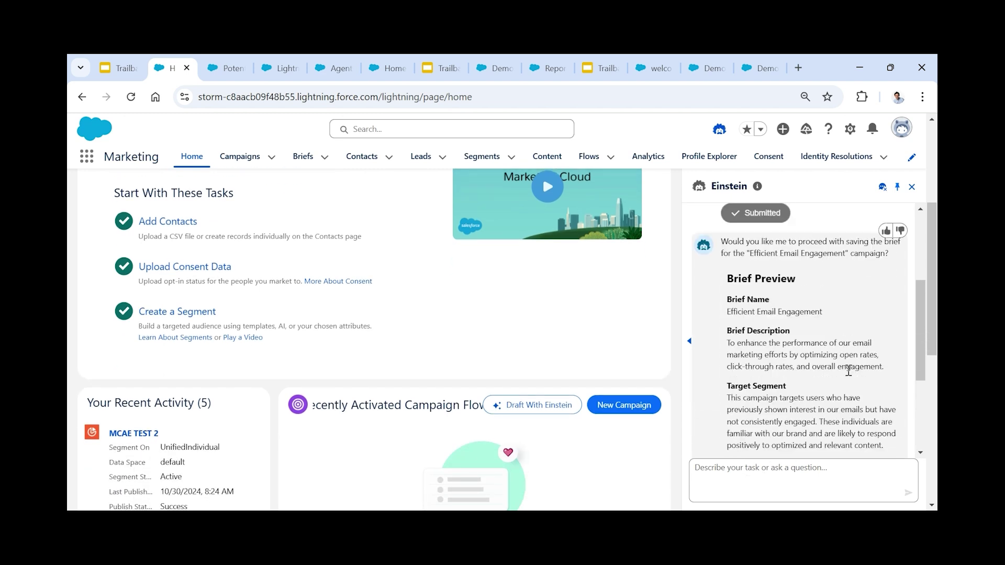
{"action": "scroll", "coordinate": [843, 366], "scroll_direction": "down", "scroll_amount": 1}
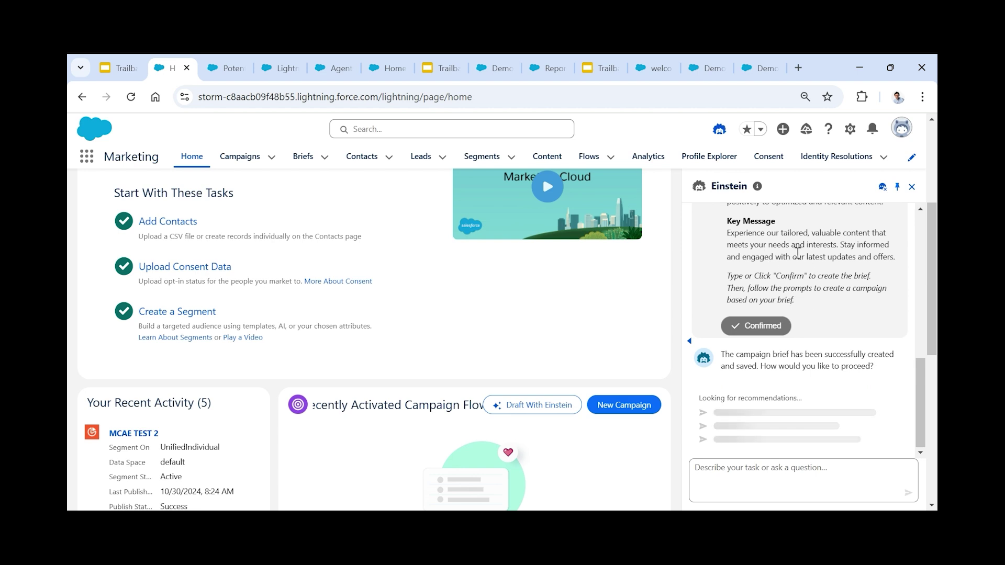
{"action": "scroll", "coordinate": [789, 320], "scroll_direction": "down", "scroll_amount": 3}
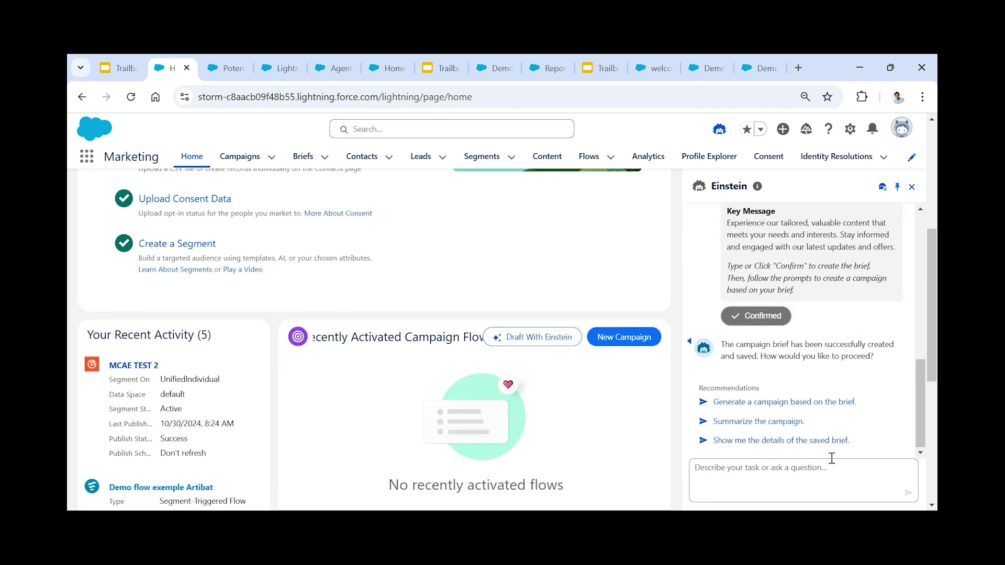
{"action": "left_click", "coordinate": [795, 404]}
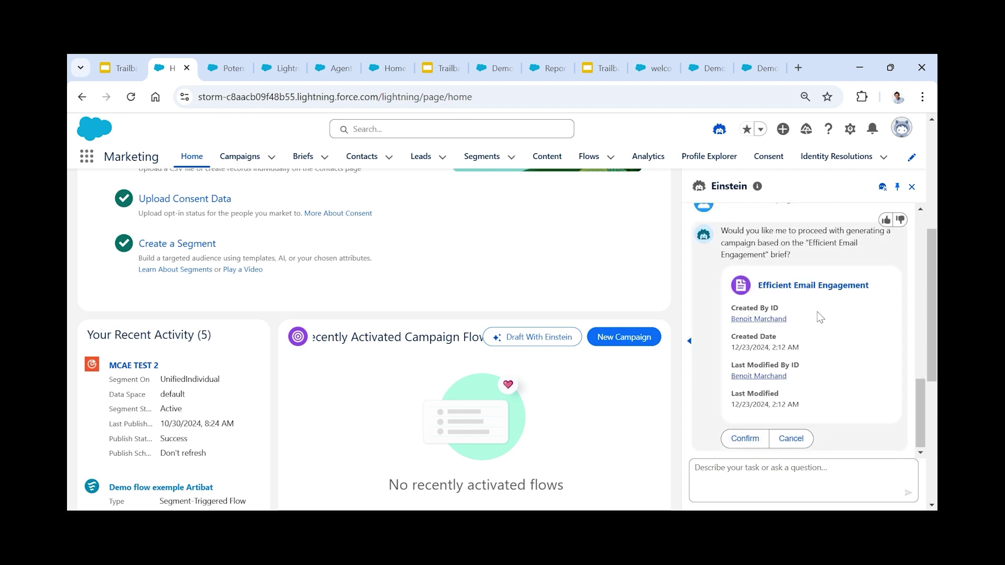
- Examine the Potential Boost Campaign record, including its brief section and its campaign flow
{"action": "left_click", "coordinate": [233, 73]}
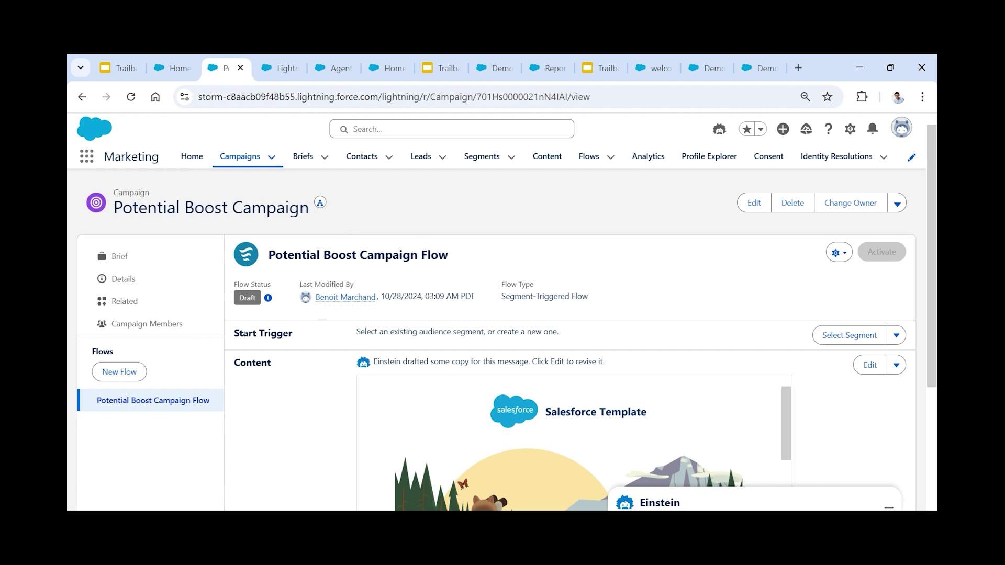
{"action": "scroll", "coordinate": [752, 366], "scroll_direction": "down", "scroll_amount": 3}
{"action": "scroll", "coordinate": [513, 352], "scroll_direction": "up", "scroll_amount": 3}
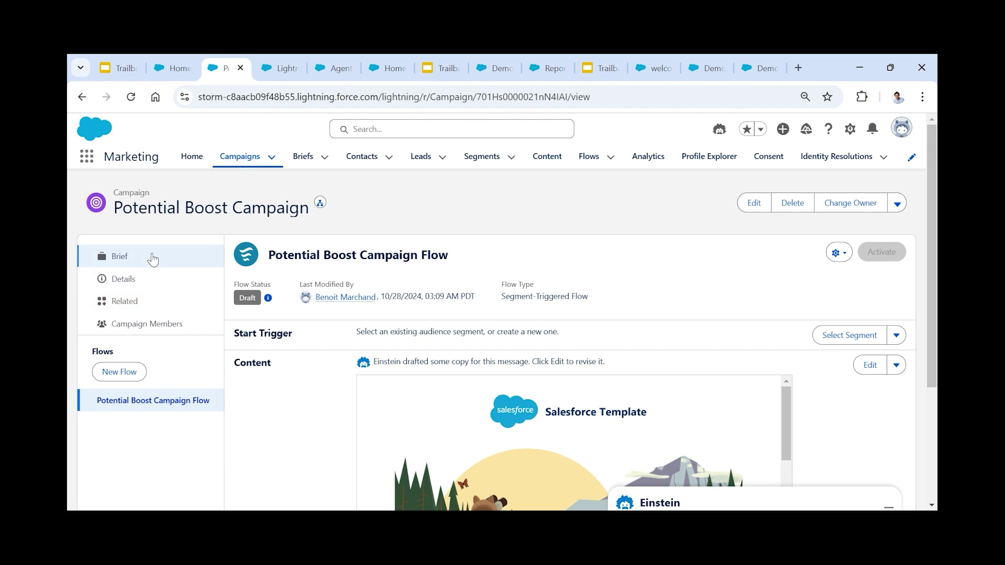
{"action": "left_click", "coordinate": [158, 266]}
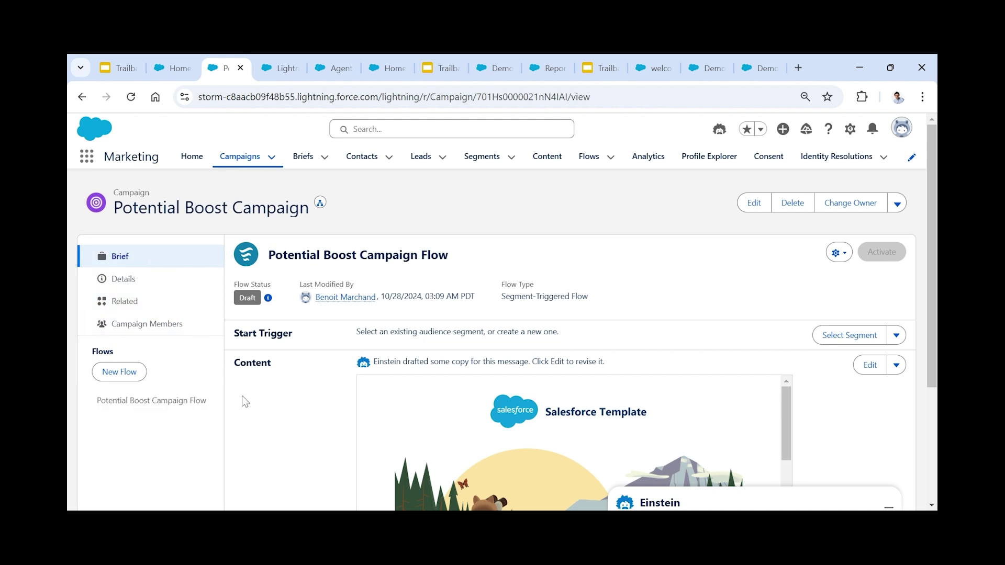
{"action": "left_click", "coordinate": [181, 403]}
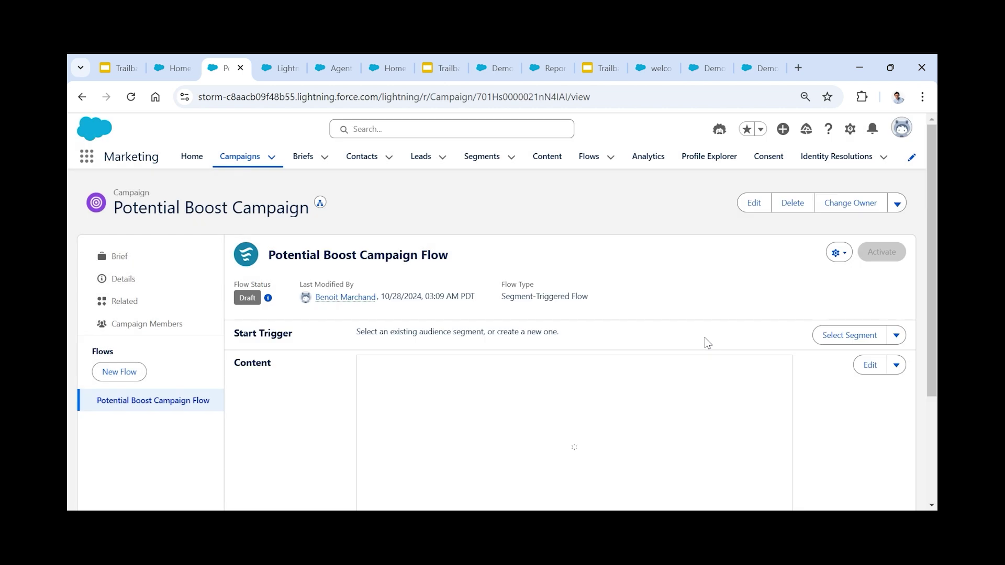
- Open segment selection for the flow's start trigger and start a new audience segment
{"action": "left_click", "coordinate": [849, 335]}
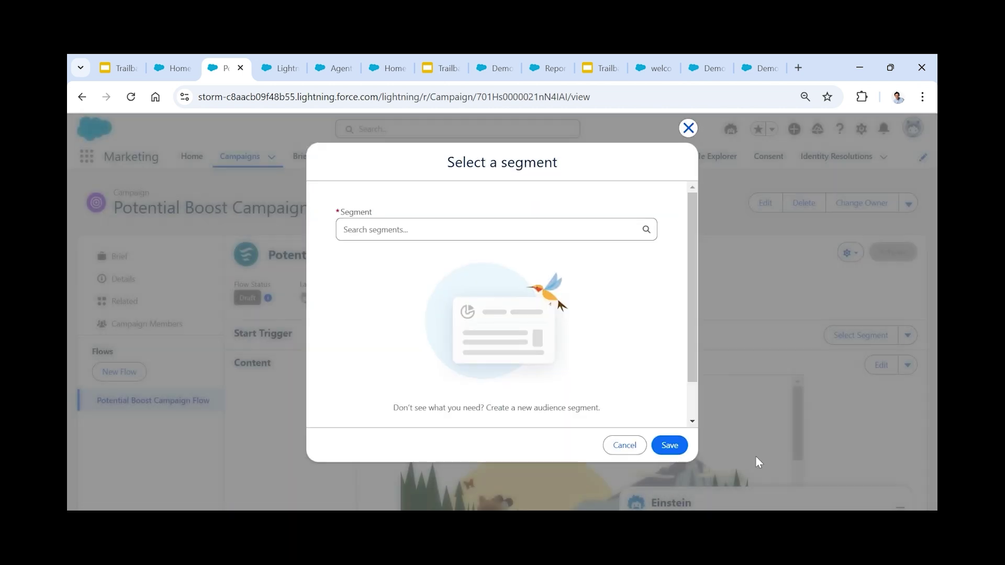
{"action": "left_click", "coordinate": [536, 226]}
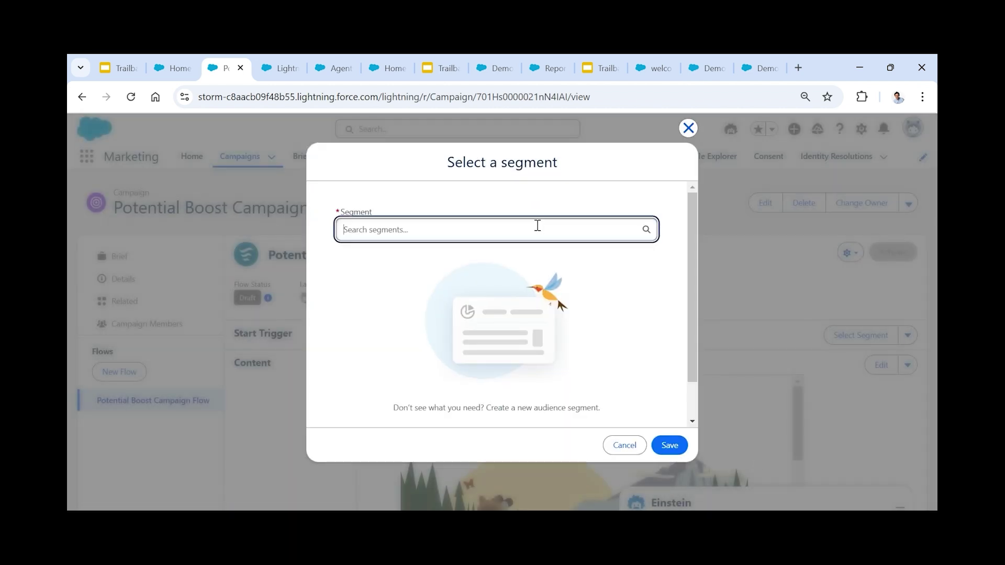
{"action": "left_click", "coordinate": [571, 203]}
{"action": "scroll", "coordinate": [555, 314], "scroll_direction": "down", "scroll_amount": 1}
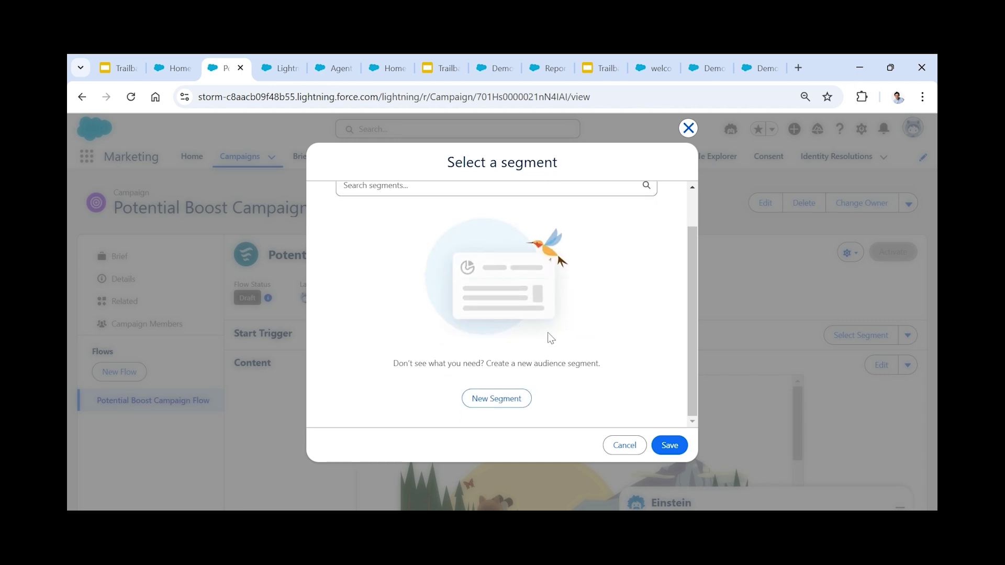
{"action": "scroll", "coordinate": [550, 338], "scroll_direction": "up", "scroll_amount": 1}
{"action": "scroll", "coordinate": [511, 360], "scroll_direction": "down", "scroll_amount": 1}
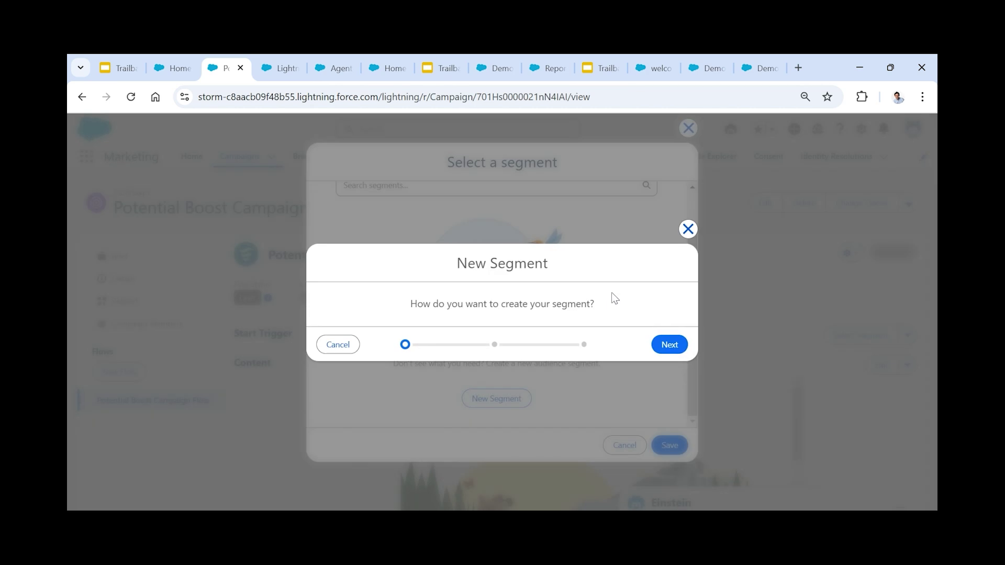
- Have Einstein Segment Creation draft the new segment in the default data space, based on Unified Individual
{"action": "left_click", "coordinate": [442, 277]}
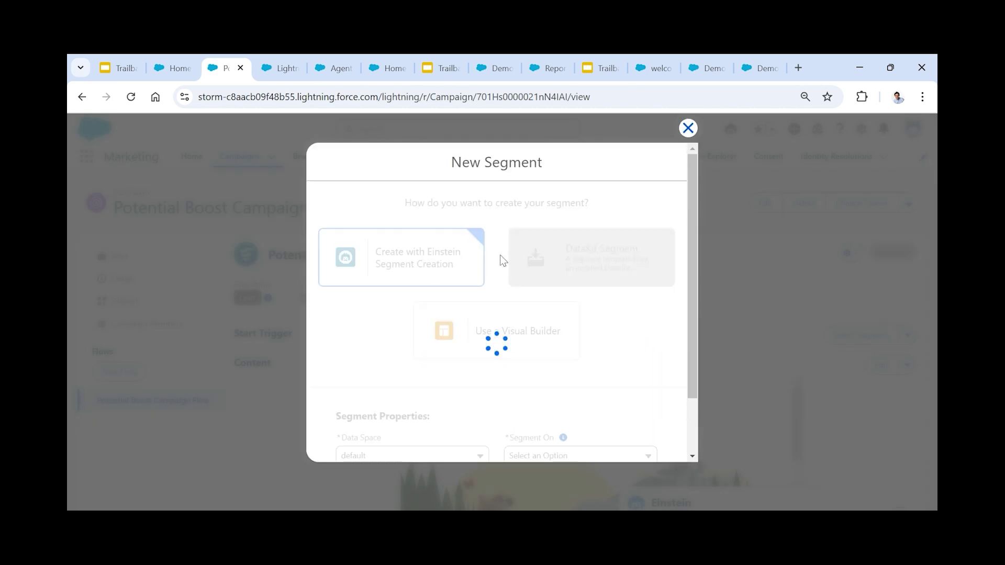
{"action": "scroll", "coordinate": [620, 314], "scroll_direction": "down", "scroll_amount": 2}
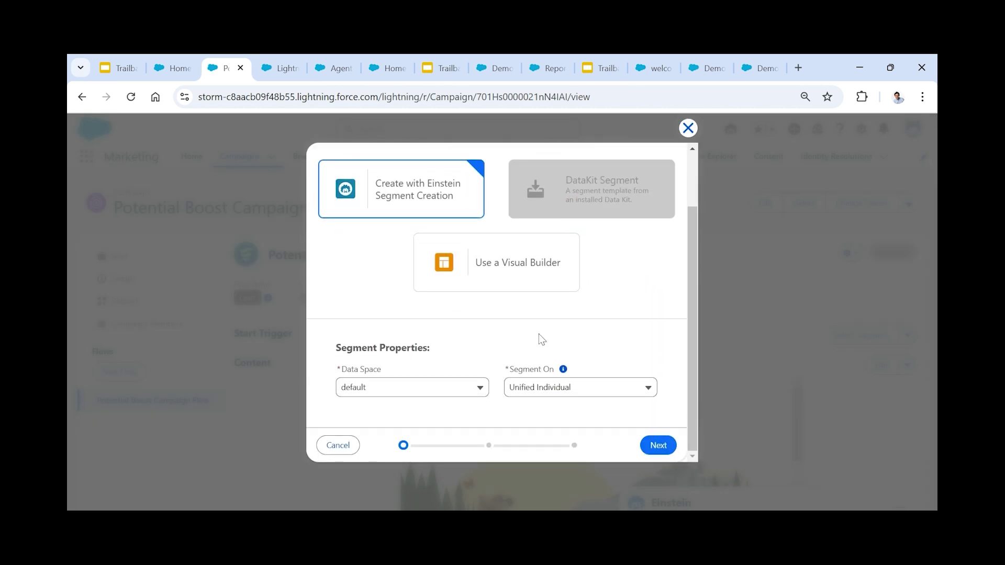
{"action": "left_click", "coordinate": [657, 445]}
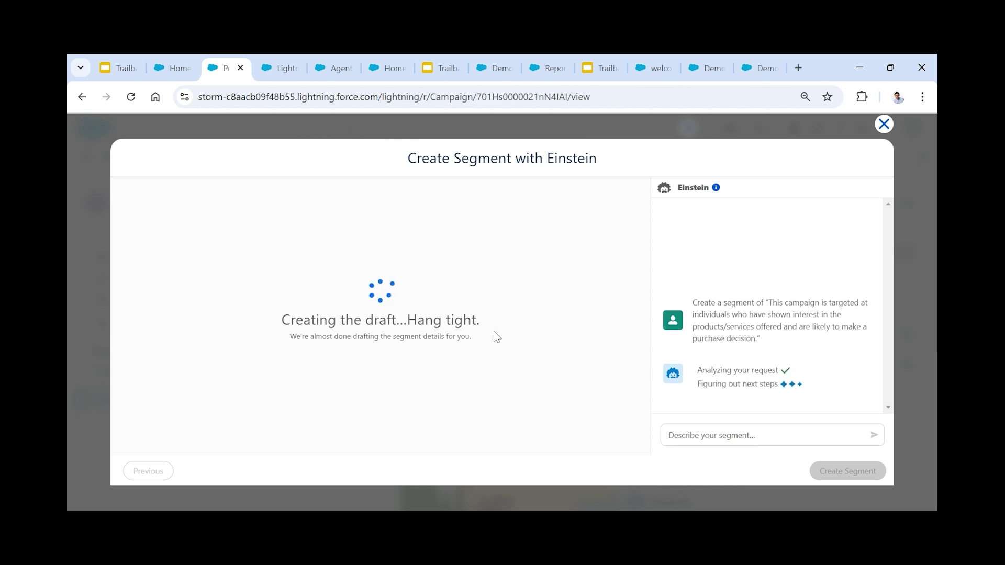
- Examine the MCAE TEST 2 segment's attributes, population and inclusion rules in the segment builder
{"action": "left_click", "coordinate": [275, 73]}
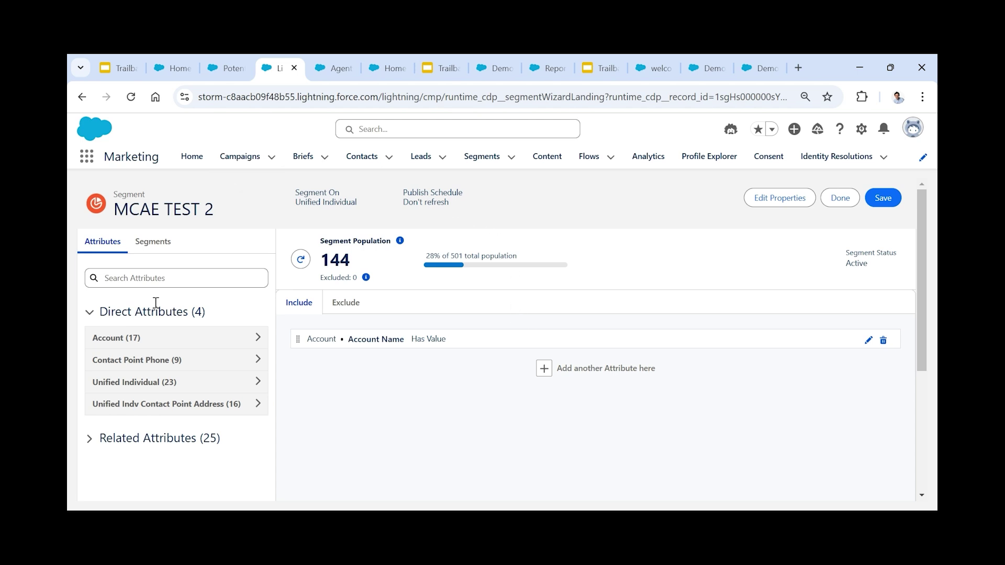
{"action": "scroll", "coordinate": [610, 338], "scroll_direction": "down", "scroll_amount": 1}
{"action": "scroll", "coordinate": [623, 348], "scroll_direction": "up", "scroll_amount": 1}
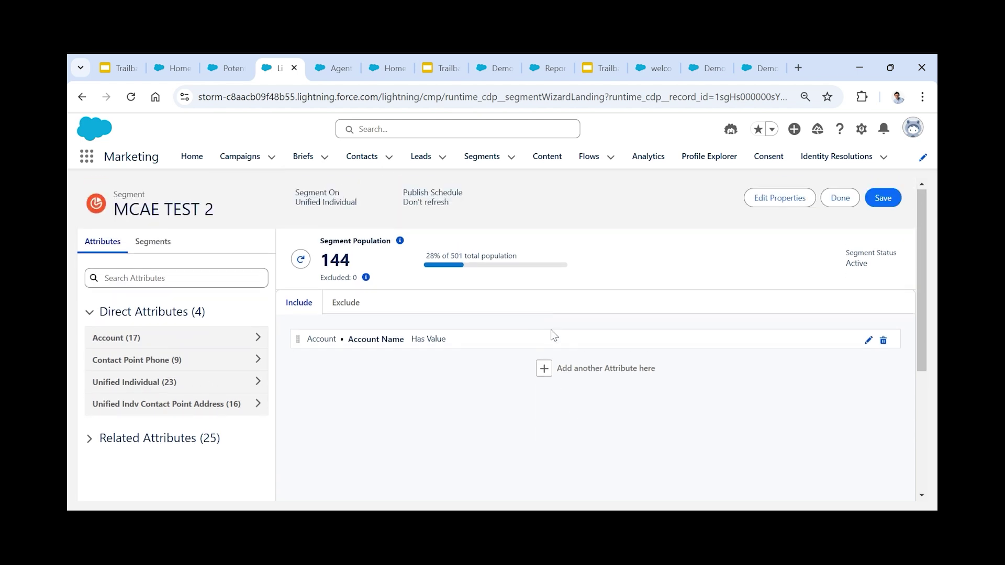
- Examine the topics and the full list of actions assigned to the Einstein Copilot agent in Agent Builder
{"action": "left_click", "coordinate": [327, 67]}
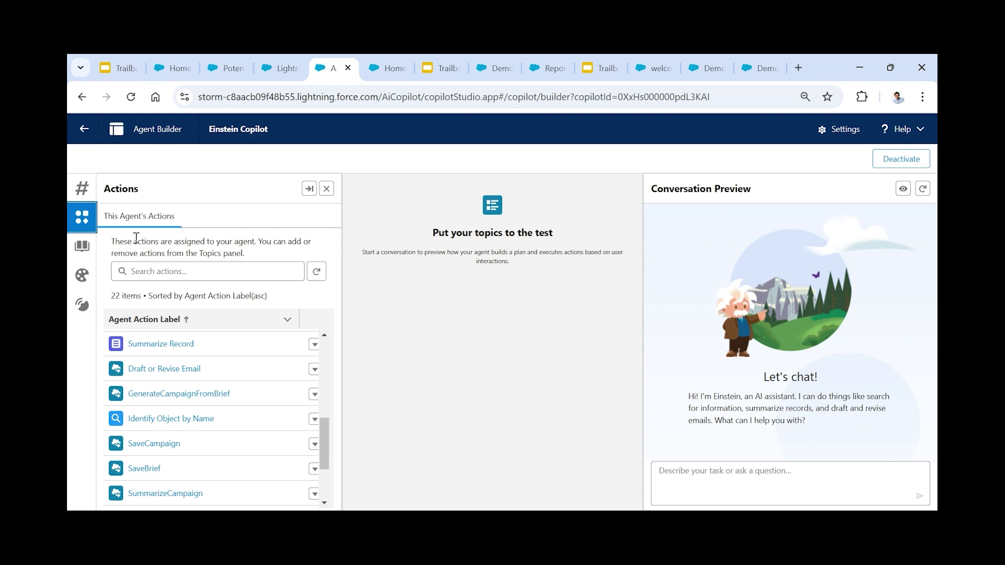
{"action": "left_click", "coordinate": [83, 190]}
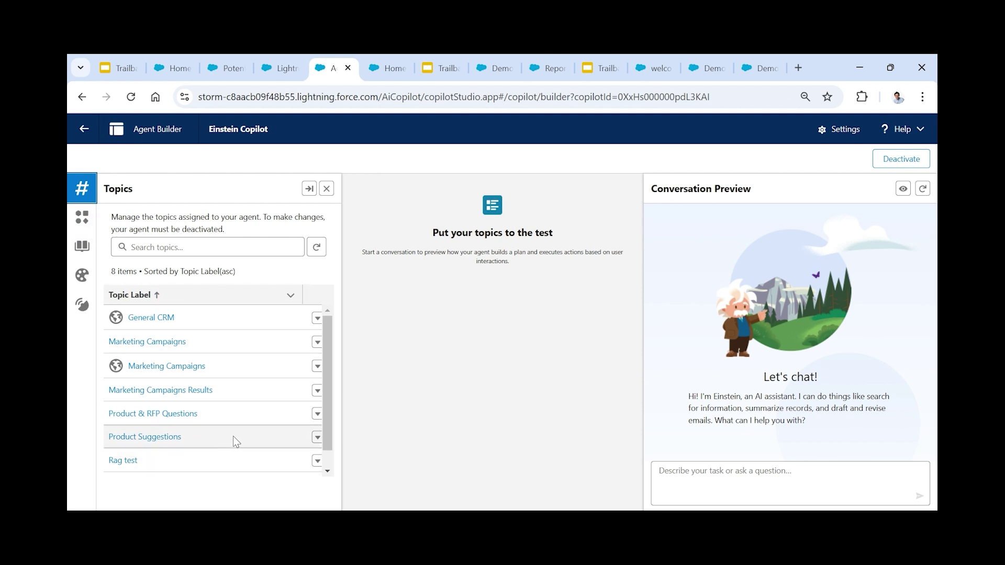
{"action": "left_click", "coordinate": [82, 217]}
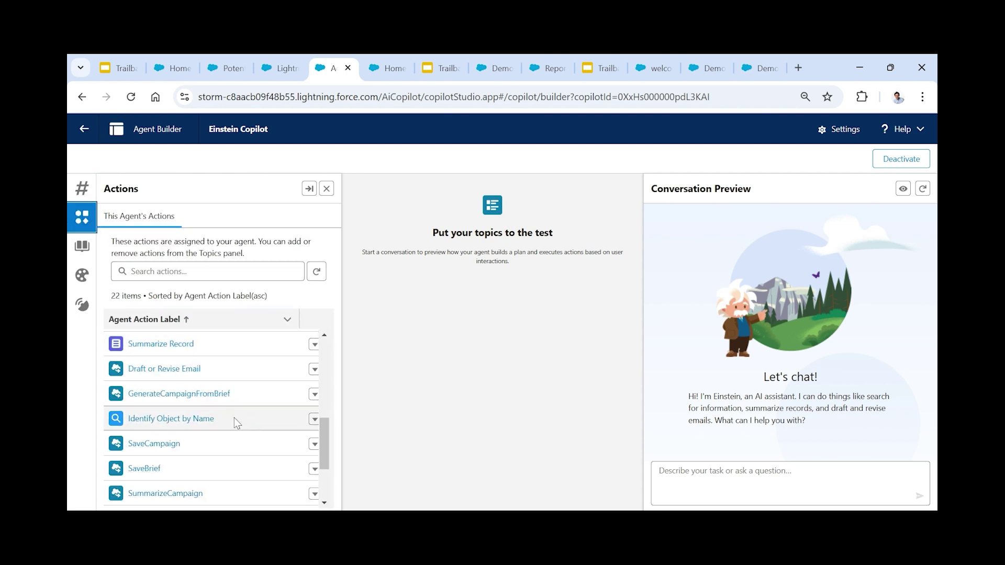
{"action": "scroll", "coordinate": [234, 417], "scroll_direction": "down", "scroll_amount": 3}
{"action": "scroll", "coordinate": [229, 400], "scroll_direction": "up", "scroll_amount": 6}
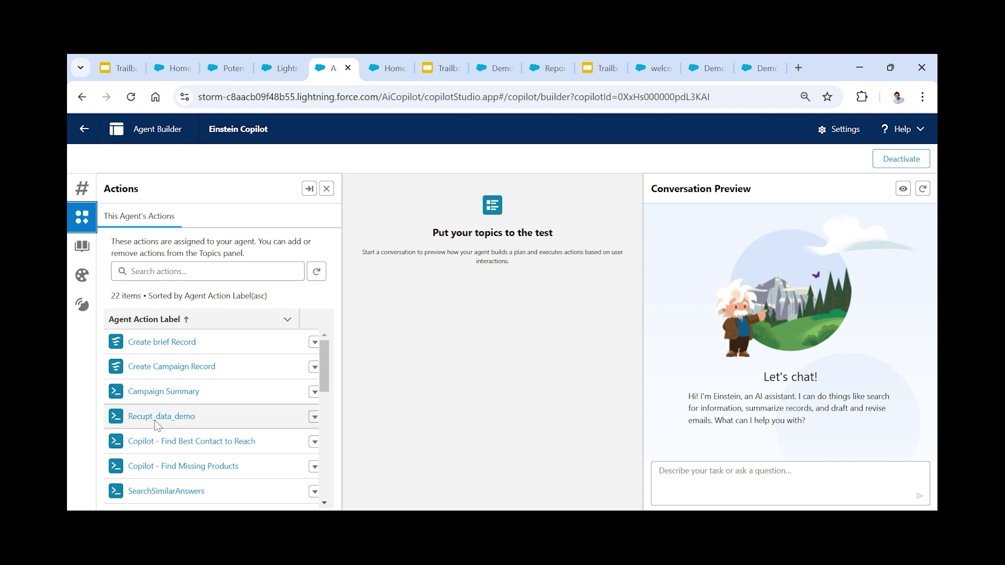
{"action": "scroll", "coordinate": [243, 348], "scroll_direction": "down", "scroll_amount": 2}
{"action": "scroll", "coordinate": [243, 347], "scroll_direction": "up", "scroll_amount": 2}
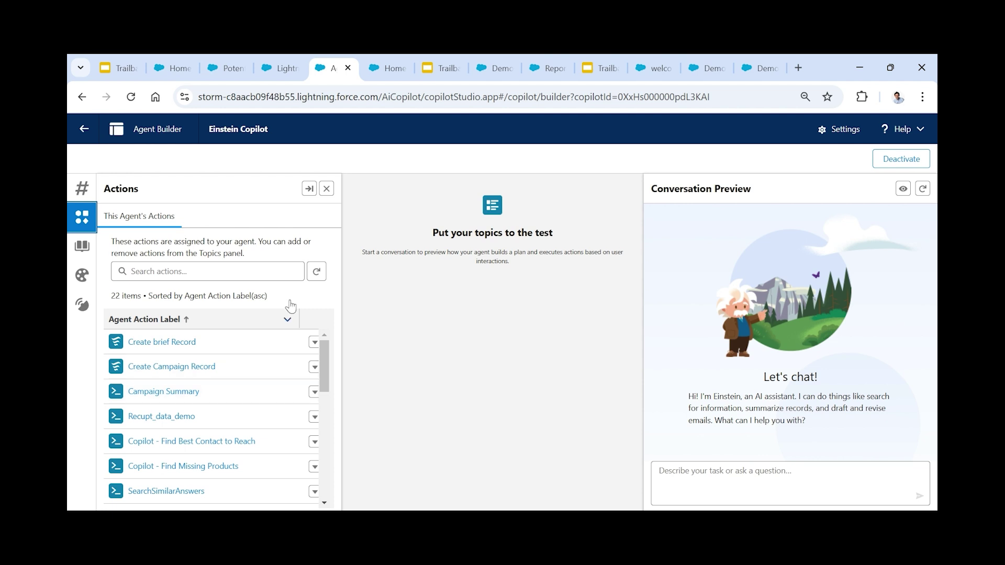
- Examine the agent's Demo Rag Marketing data library and its knowledge field settings, and return to the Marketing home page
{"action": "left_click", "coordinate": [82, 248]}
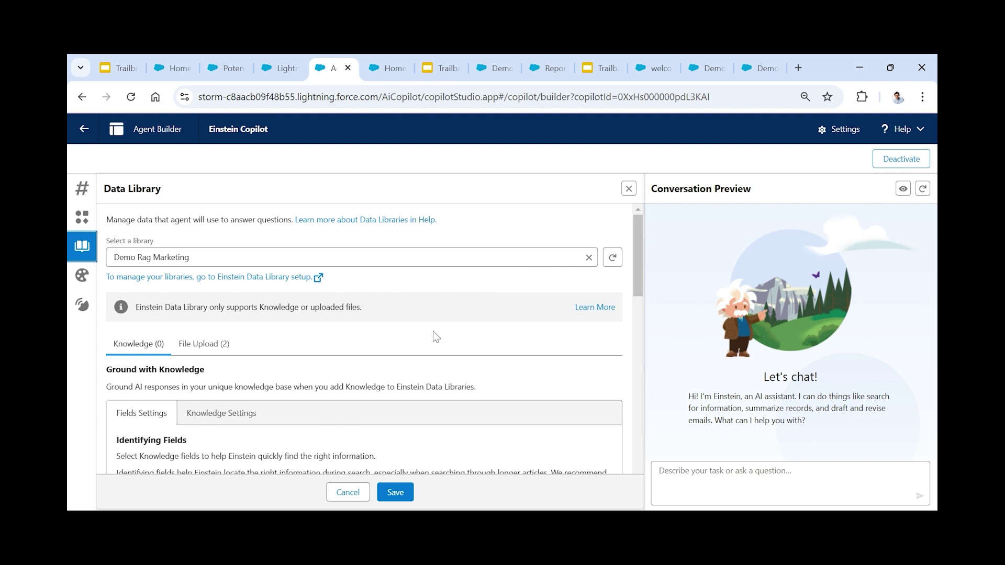
{"action": "left_click", "coordinate": [190, 352]}
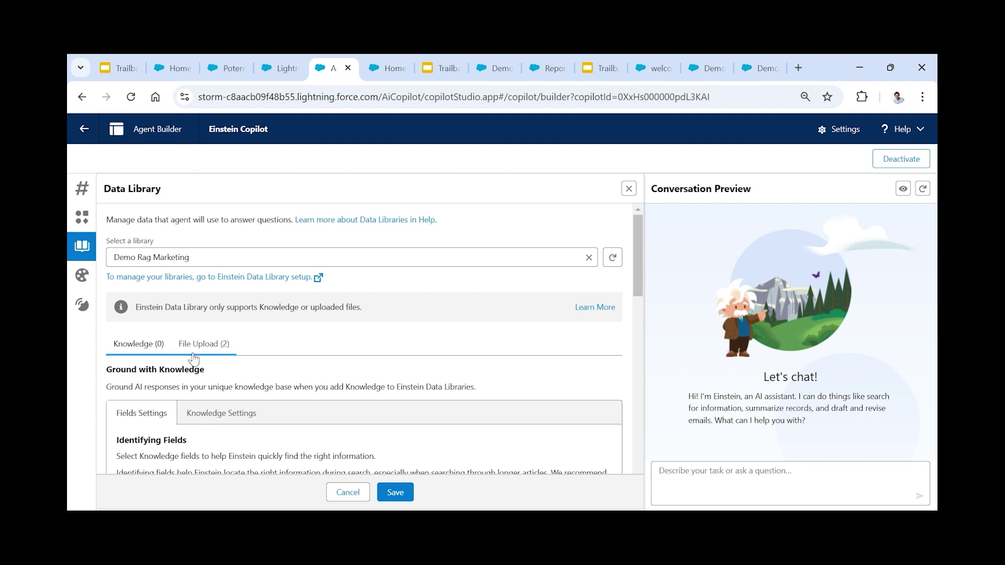
{"action": "left_click", "coordinate": [157, 346]}
{"action": "scroll", "coordinate": [398, 307], "scroll_direction": "down", "scroll_amount": 4}
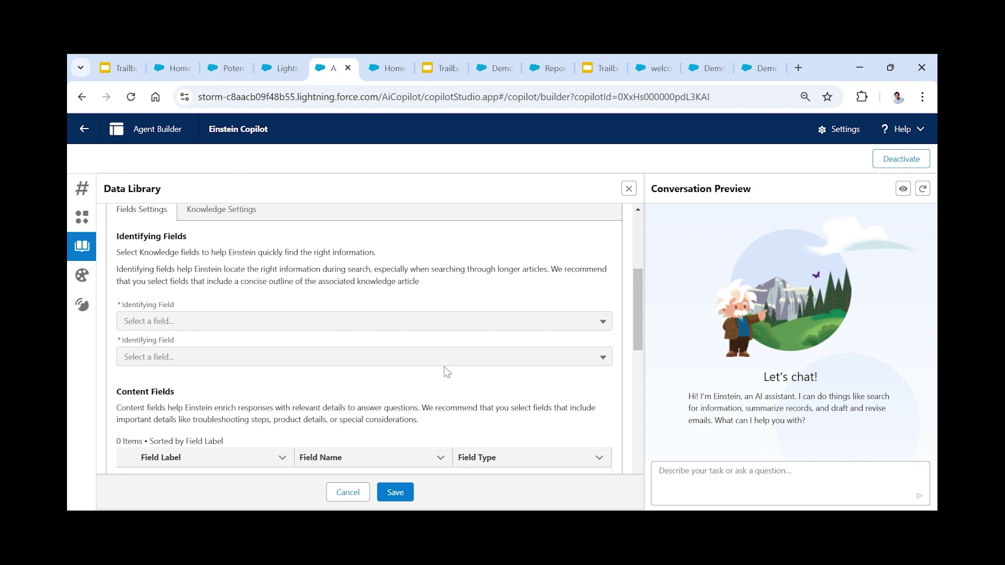
{"action": "scroll", "coordinate": [418, 340], "scroll_direction": "down", "scroll_amount": 2}
{"action": "scroll", "coordinate": [402, 320], "scroll_direction": "up", "scroll_amount": 6}
{"action": "left_click", "coordinate": [374, 260]}
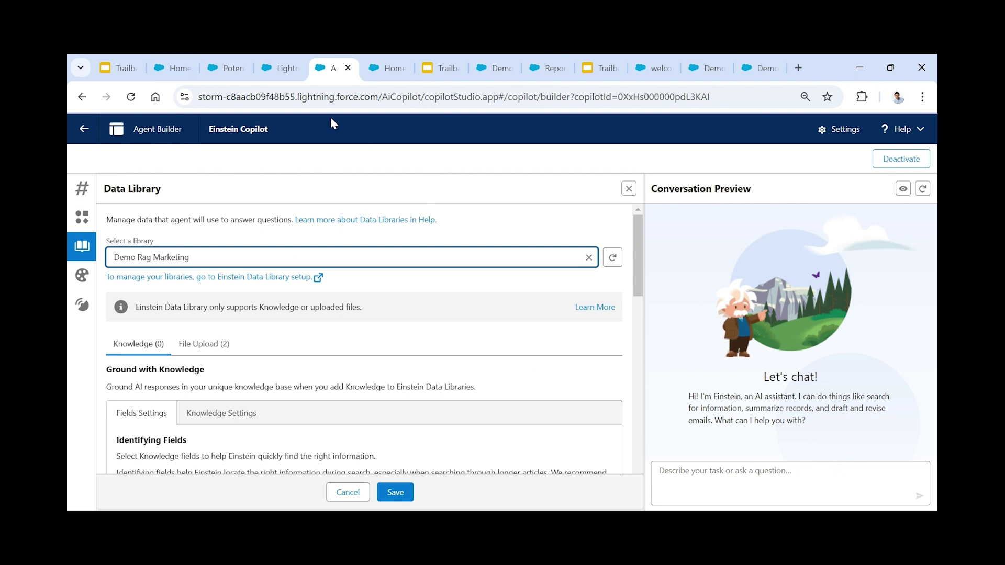
{"action": "left_click", "coordinate": [173, 68]}
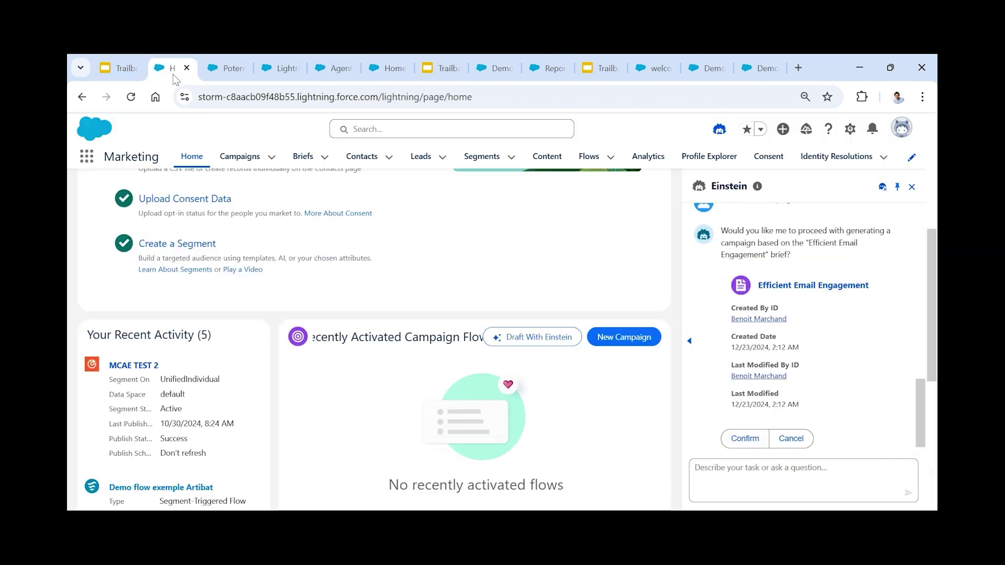
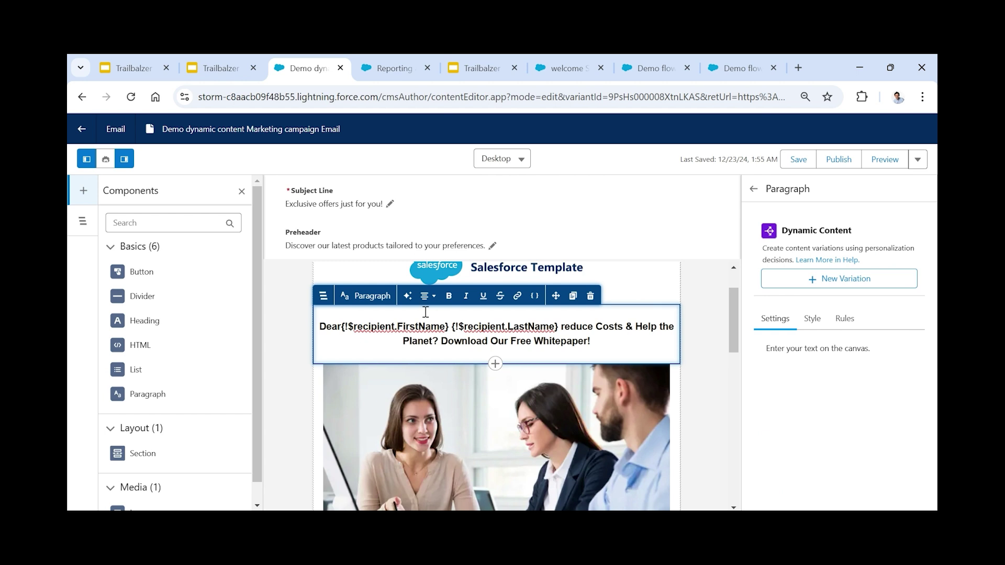
- Try having Einstein draft the email's greeting paragraph, and dismiss the assistant
{"action": "left_click", "coordinate": [407, 297]}
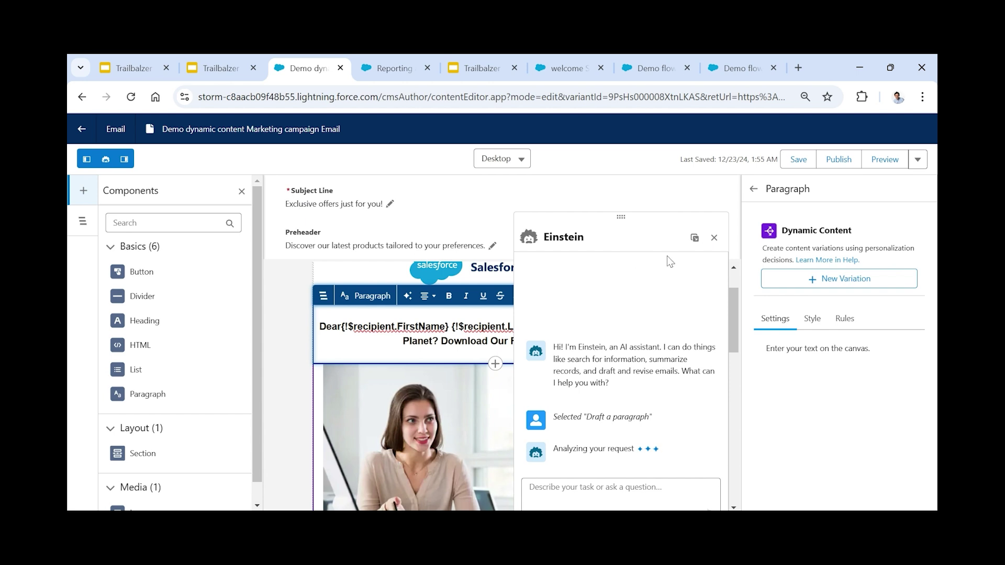
{"action": "left_click", "coordinate": [714, 238]}
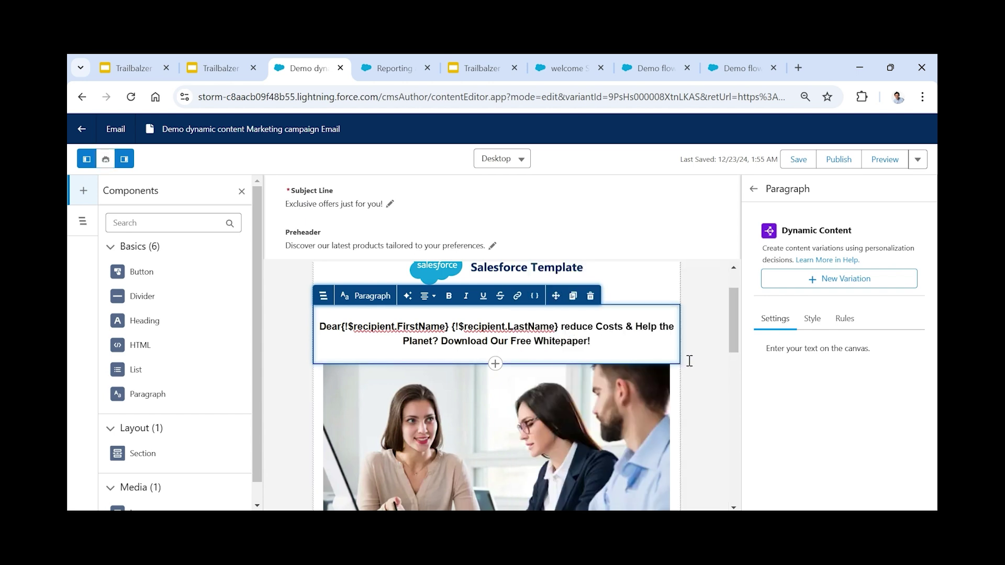
- Look through the merge field categories for the greeting paragraph and open the data graph attribute selection
{"action": "left_click", "coordinate": [562, 327]}
{"action": "left_click", "coordinate": [534, 296]}
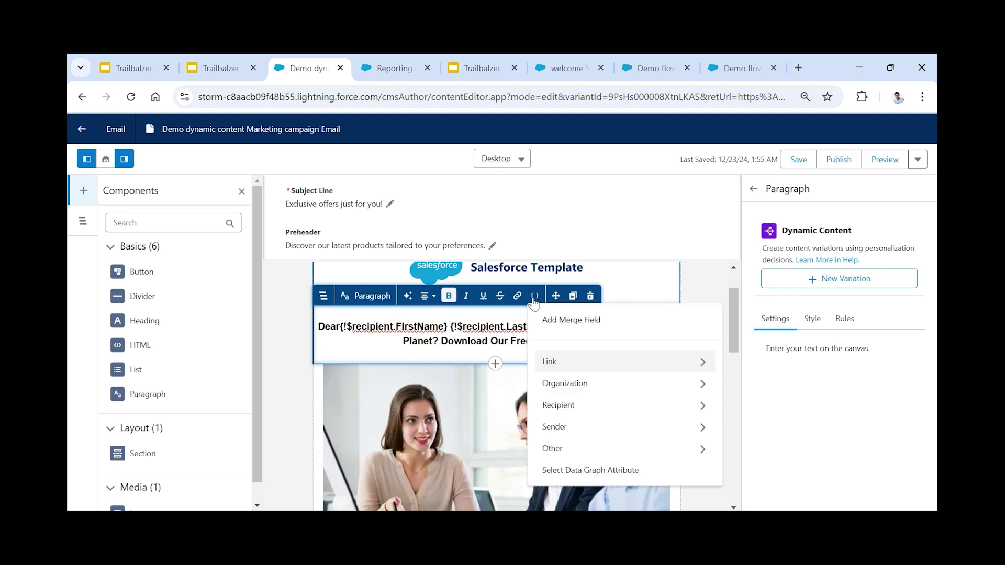
{"action": "scroll", "coordinate": [735, 335], "scroll_direction": "down", "scroll_amount": 2}
{"action": "left_click_drag", "start_coordinate": [737, 329], "coordinate": [738, 317]}
{"action": "scroll", "coordinate": [738, 317], "scroll_direction": "down", "scroll_amount": 1}
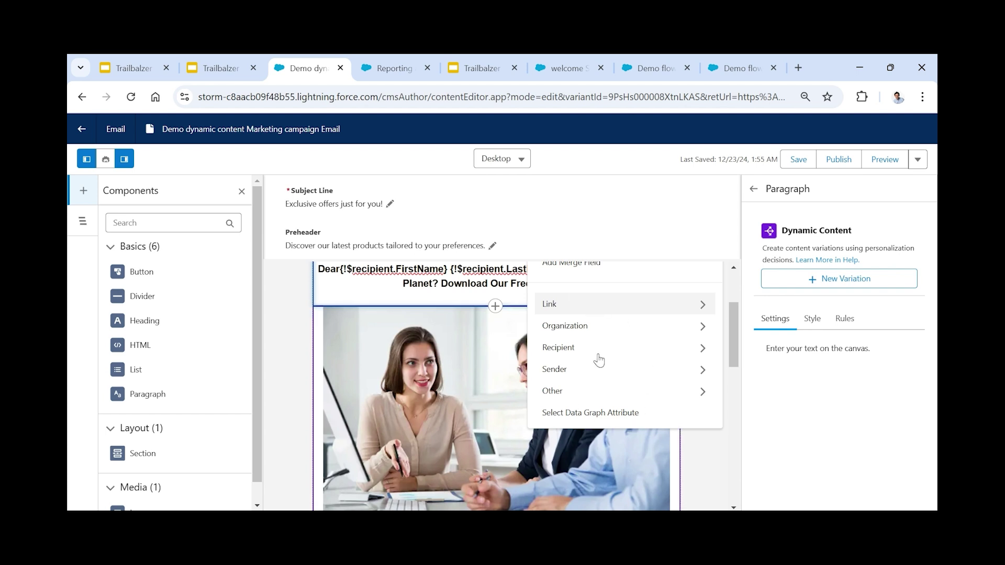
{"action": "left_click", "coordinate": [594, 413]}
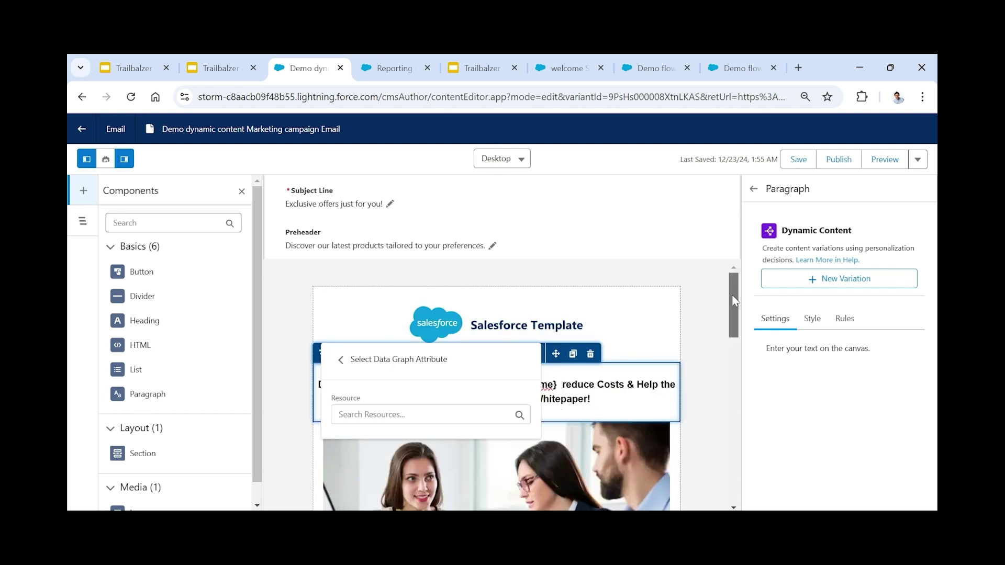
- Browse the primary objects' attributes, open the merge field details for Salutation, and close them without adding the field
{"action": "left_click_drag", "start_coordinate": [733, 325], "coordinate": [733, 347]}
{"action": "left_click", "coordinate": [485, 334]}
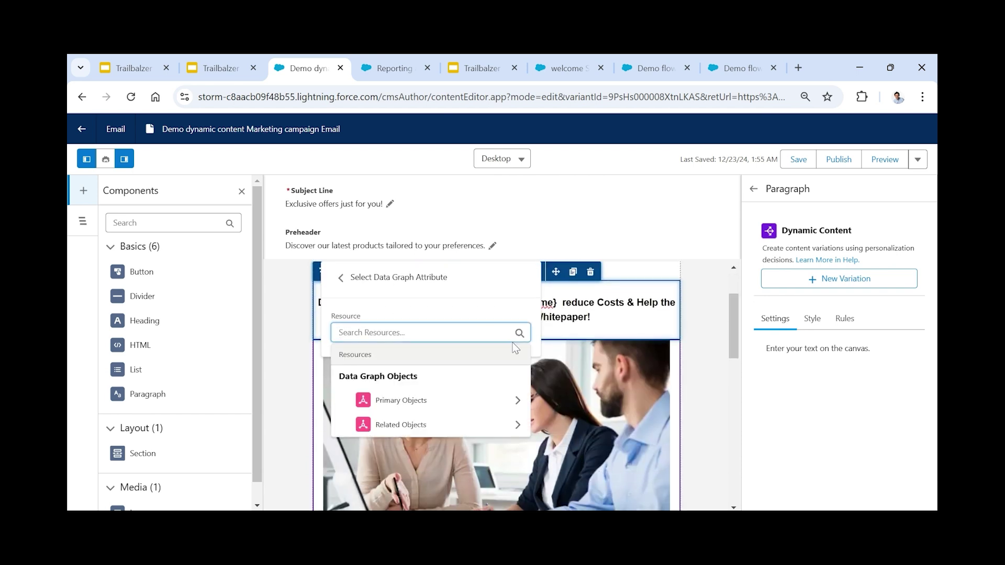
{"action": "scroll", "coordinate": [441, 344], "scroll_direction": "down", "scroll_amount": 2}
{"action": "scroll", "coordinate": [441, 344], "scroll_direction": "up", "scroll_amount": 2}
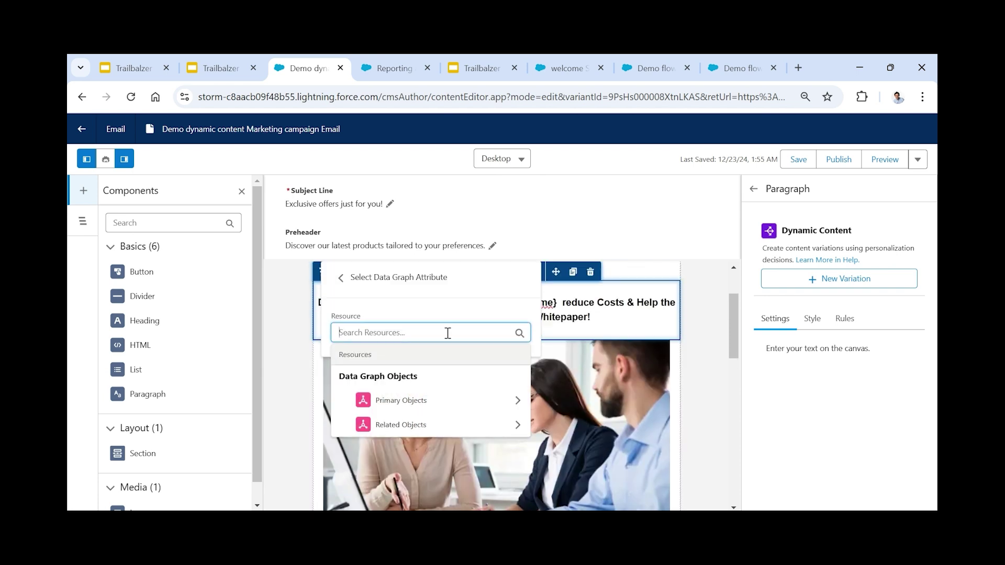
{"action": "scroll", "coordinate": [450, 325], "scroll_direction": "down", "scroll_amount": 2}
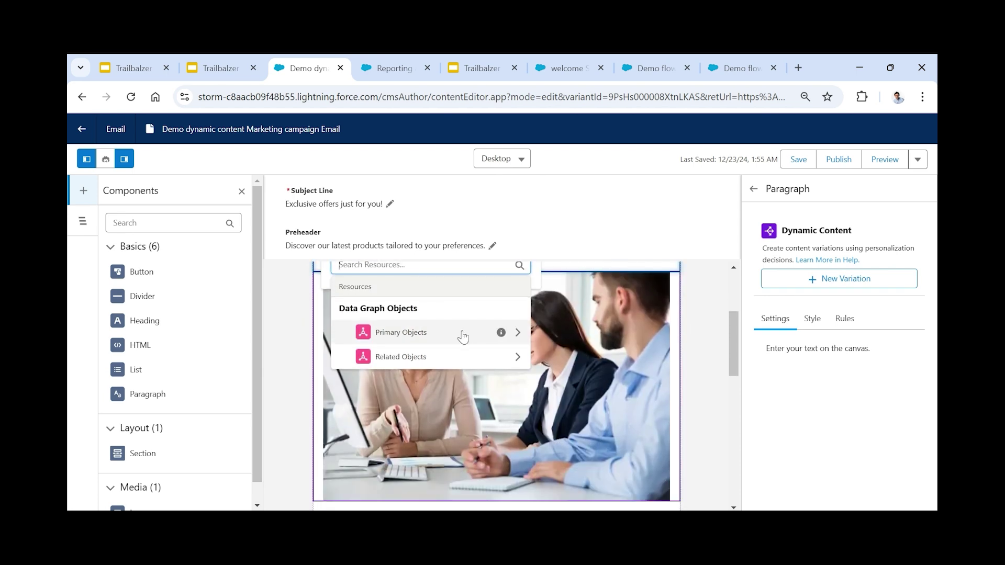
{"action": "left_click", "coordinate": [518, 333]}
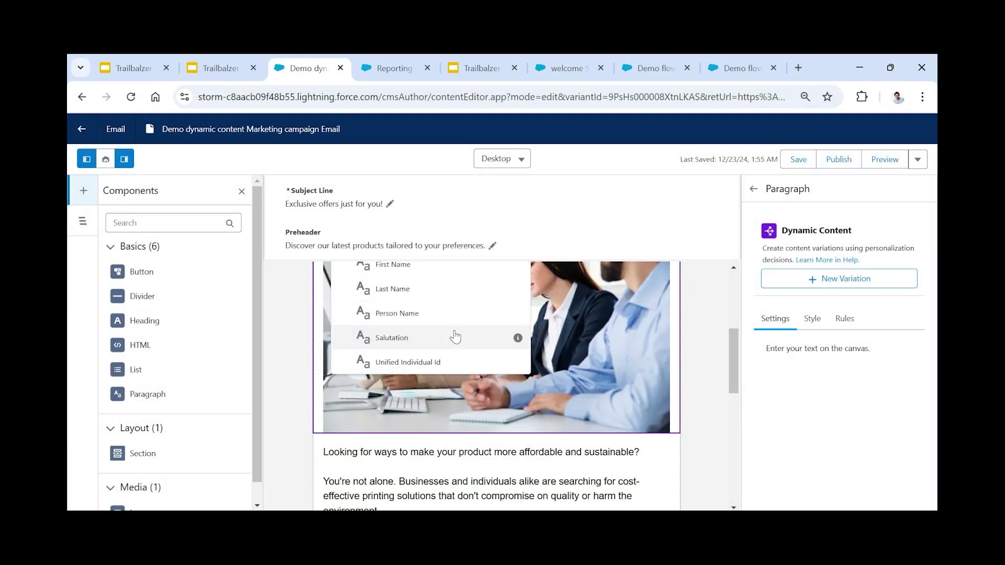
{"action": "left_click", "coordinate": [449, 330]}
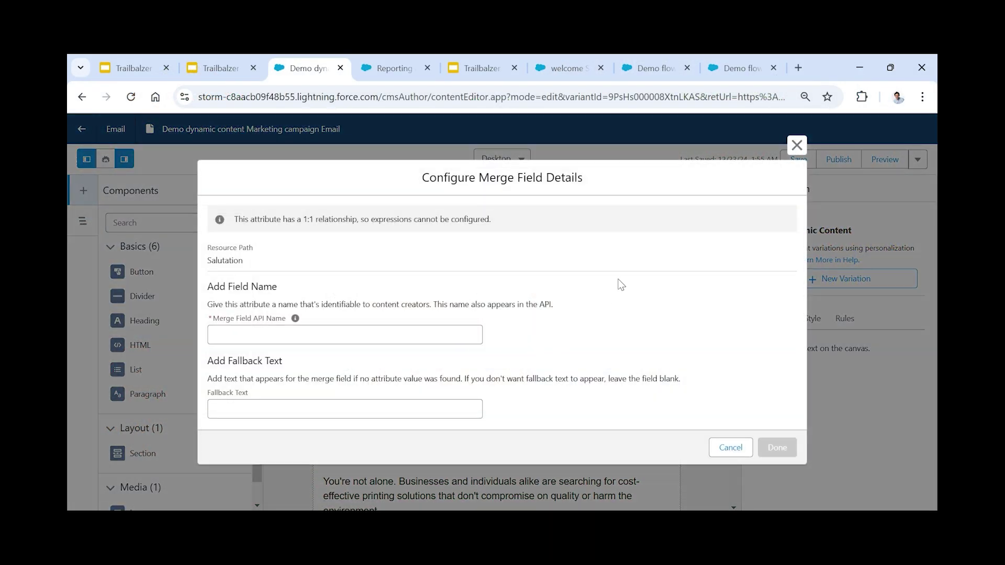
{"action": "left_click", "coordinate": [796, 145]}
{"action": "scroll", "coordinate": [619, 369], "scroll_direction": "up", "scroll_amount": 2}
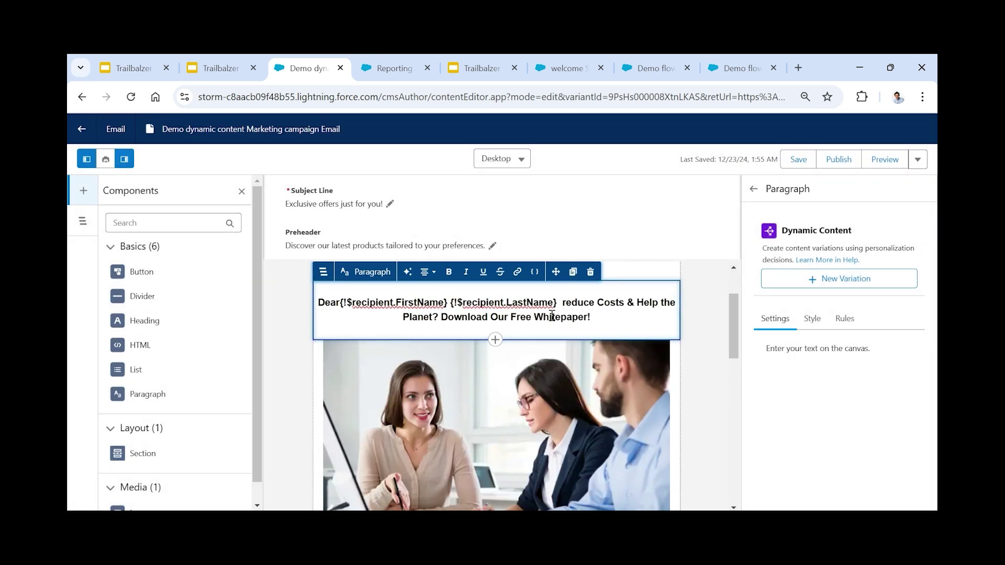
- Examine the recipient first name and last name merge fields in the greeting and the email content below it
{"action": "left_click_drag", "start_coordinate": [557, 306], "coordinate": [366, 305]}
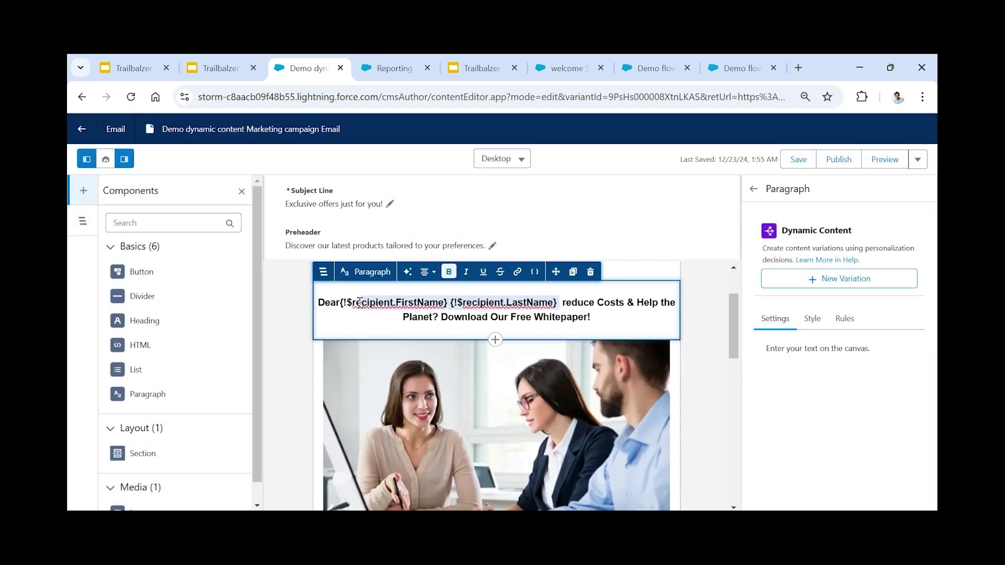
{"action": "left_click", "coordinate": [353, 327]}
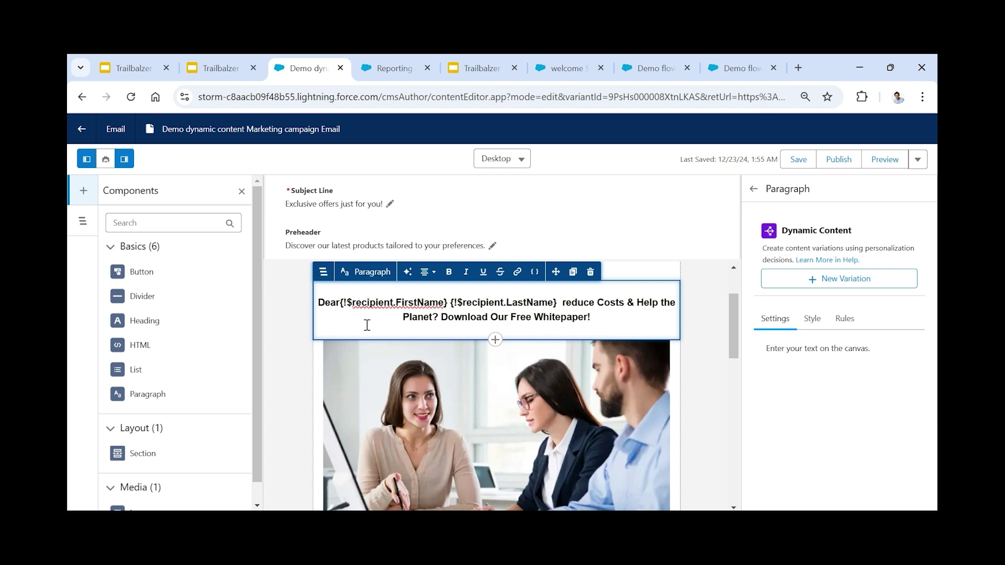
{"action": "scroll", "coordinate": [557, 375], "scroll_direction": "up", "scroll_amount": 1}
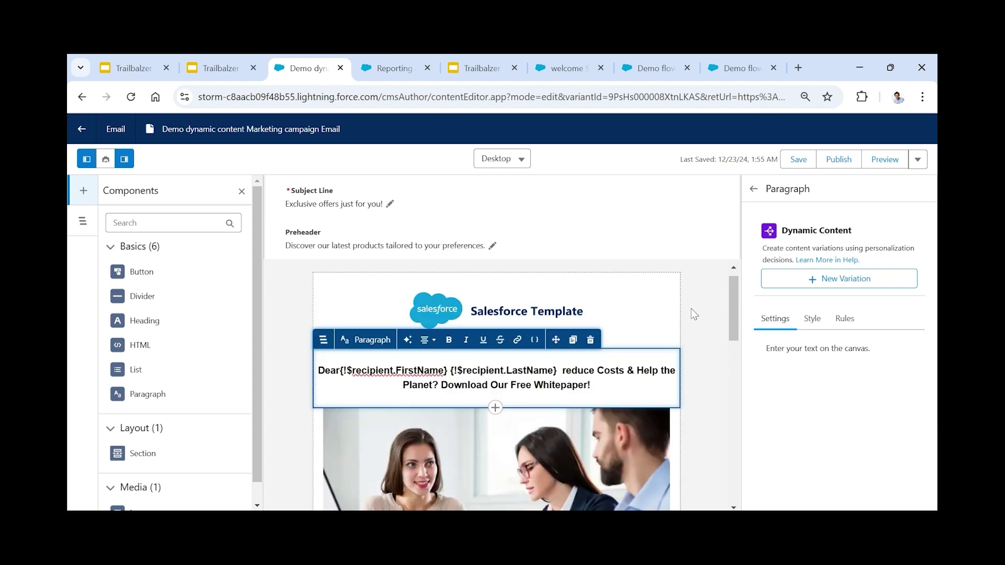
{"action": "scroll", "coordinate": [691, 309], "scroll_direction": "down", "scroll_amount": 1}
{"action": "scroll", "coordinate": [690, 309], "scroll_direction": "down", "scroll_amount": 1}
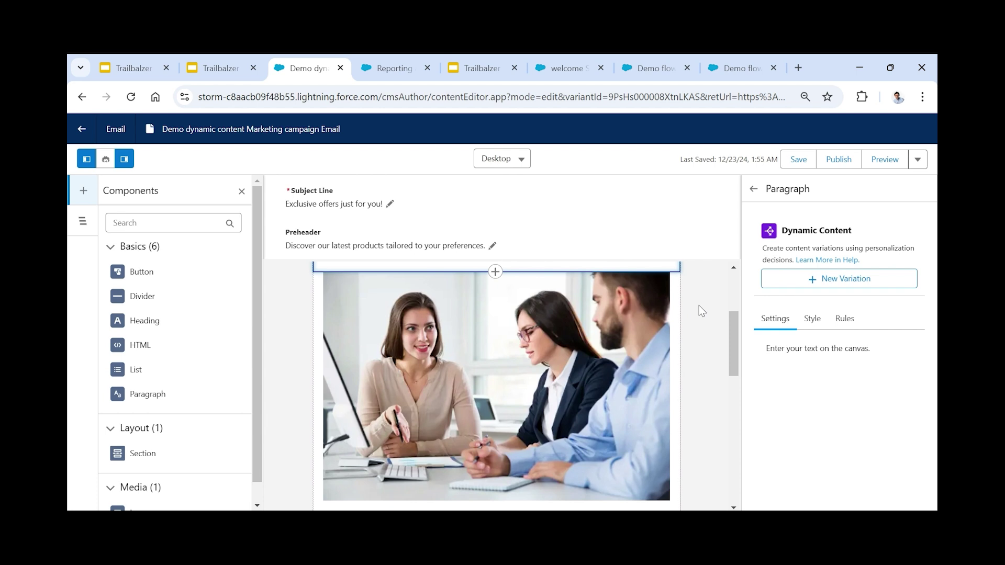
{"action": "scroll", "coordinate": [698, 309], "scroll_direction": "down", "scroll_amount": 1}
{"action": "scroll", "coordinate": [698, 309], "scroll_direction": "up", "scroll_amount": 2}
{"action": "scroll", "coordinate": [697, 318], "scroll_direction": "down", "scroll_amount": 1}
- Select the email's dynamic content image and display its Default variation
{"action": "left_click", "coordinate": [629, 338]}
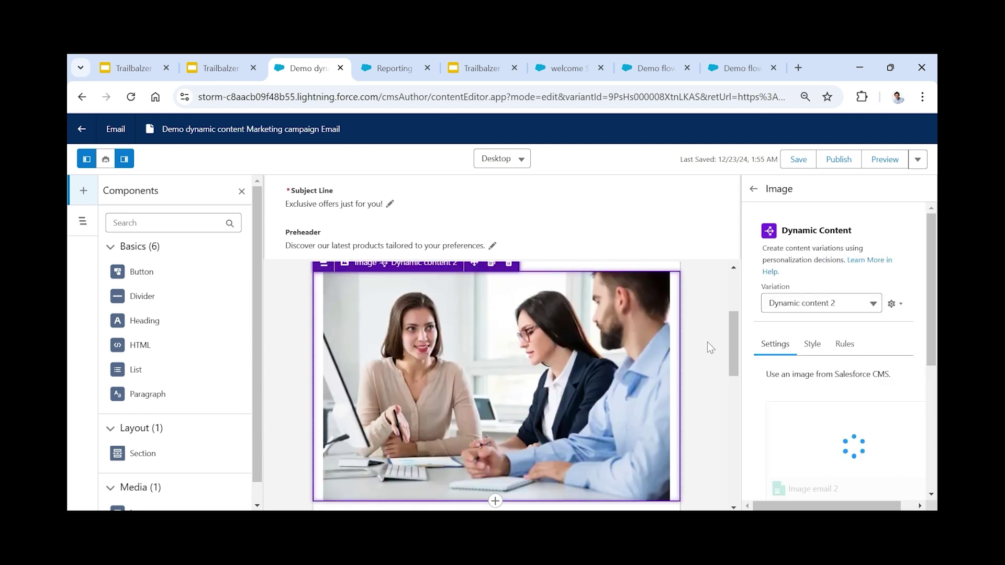
{"action": "scroll", "coordinate": [625, 356], "scroll_direction": "up", "scroll_amount": 1}
{"action": "scroll", "coordinate": [632, 349], "scroll_direction": "down", "scroll_amount": 1}
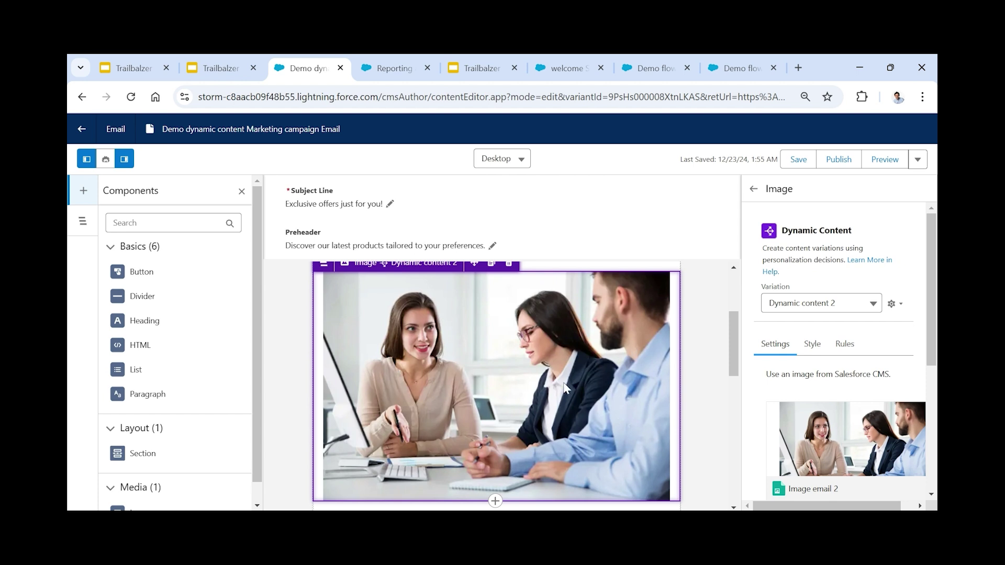
{"action": "scroll", "coordinate": [558, 384], "scroll_direction": "down", "scroll_amount": 1}
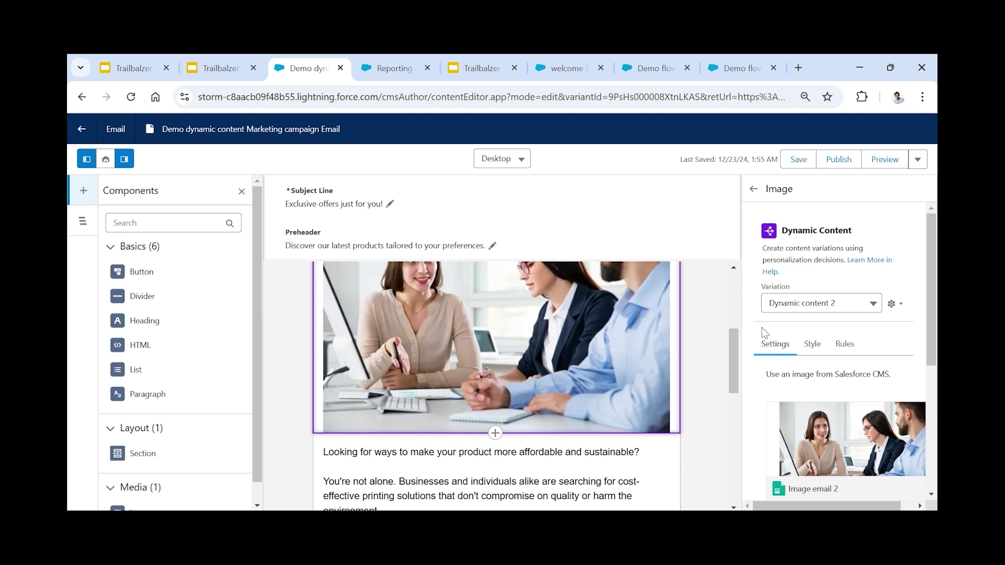
{"action": "left_click", "coordinate": [867, 303]}
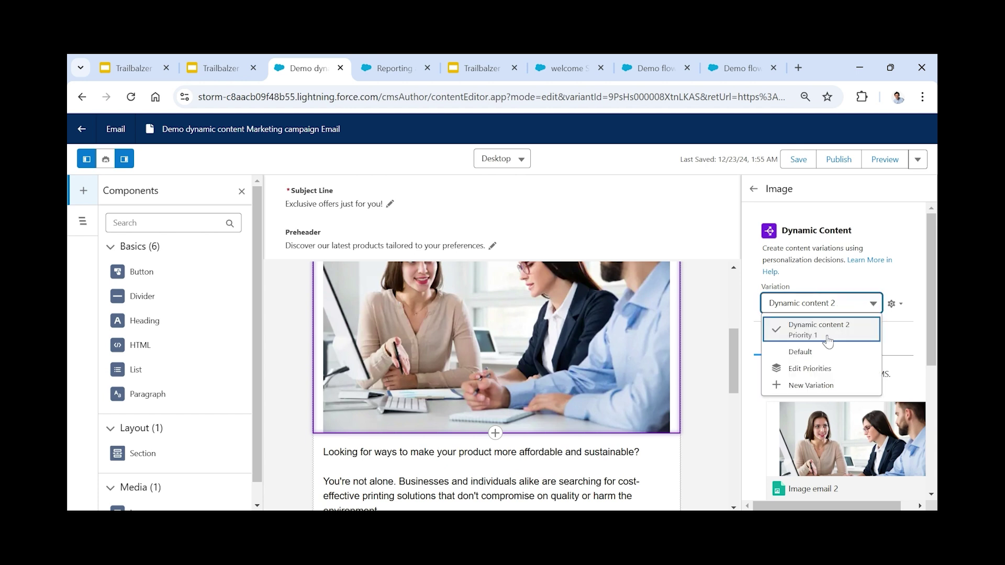
{"action": "left_click", "coordinate": [829, 352]}
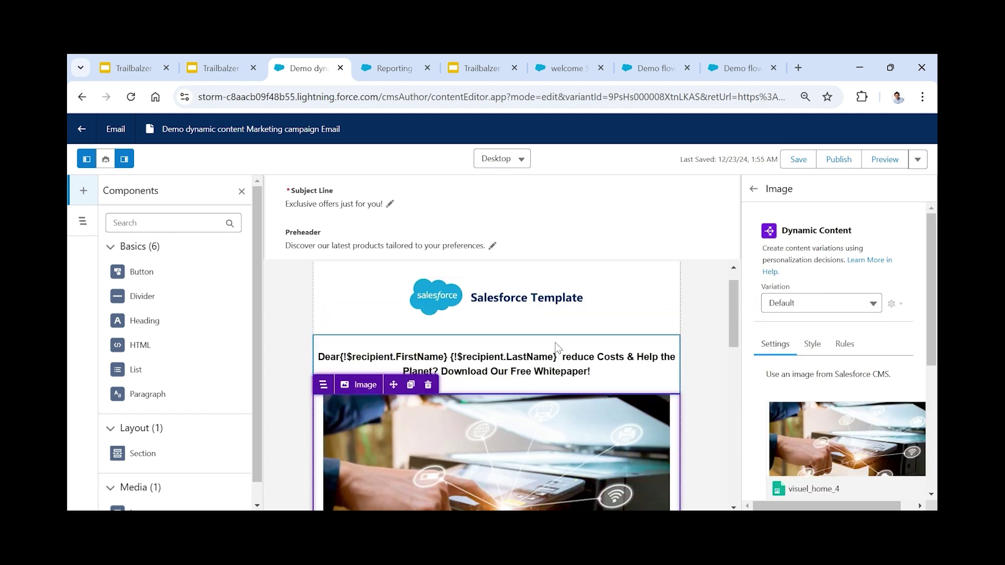
{"action": "scroll", "coordinate": [880, 408], "scroll_direction": "down", "scroll_amount": 1}
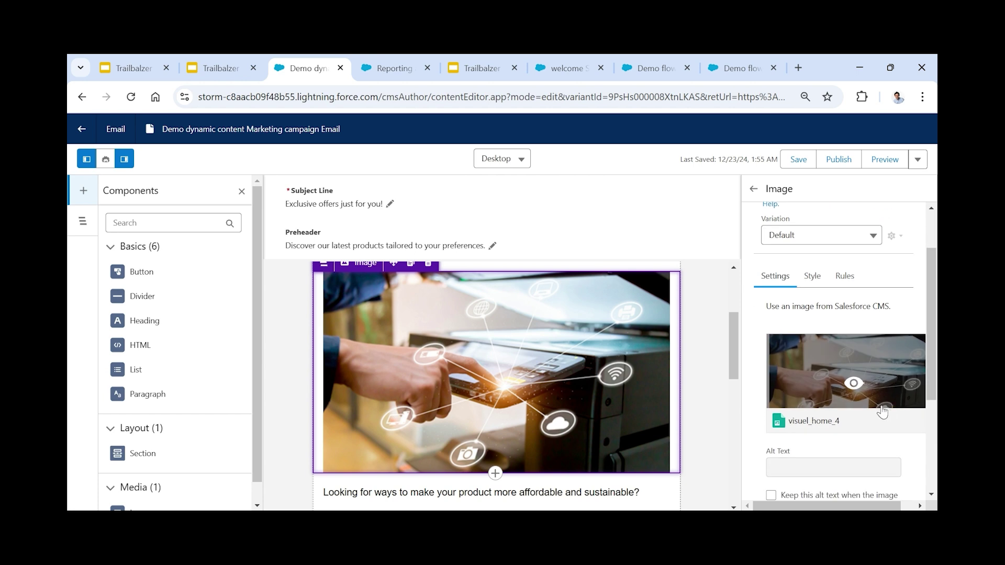
- Display the image's Dynamic content 2 variation and examine its targeting rule
{"action": "left_click", "coordinate": [870, 233]}
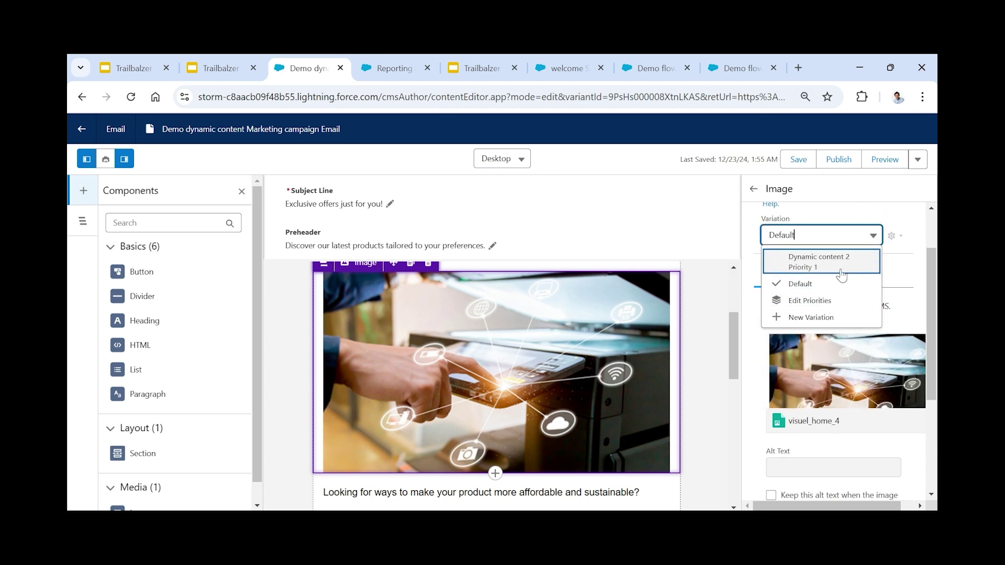
{"action": "left_click", "coordinate": [841, 273]}
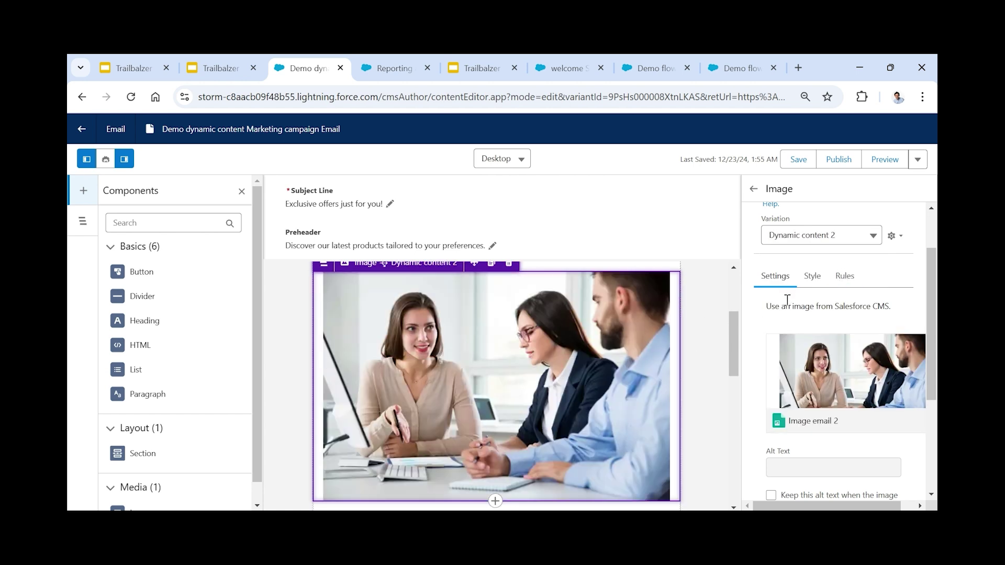
{"action": "left_click", "coordinate": [842, 275]}
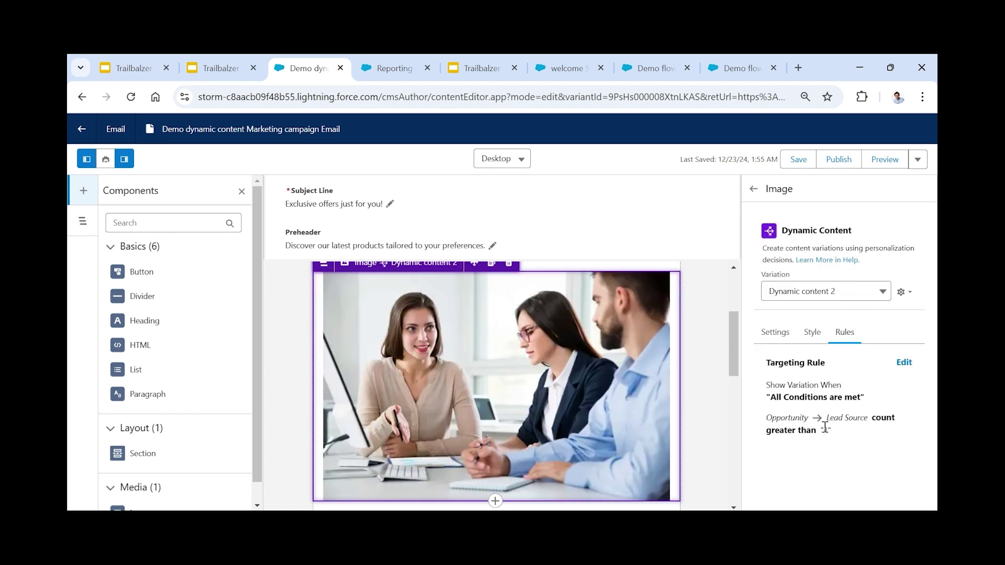
{"action": "left_click_drag", "start_coordinate": [765, 384], "coordinate": [828, 428]}
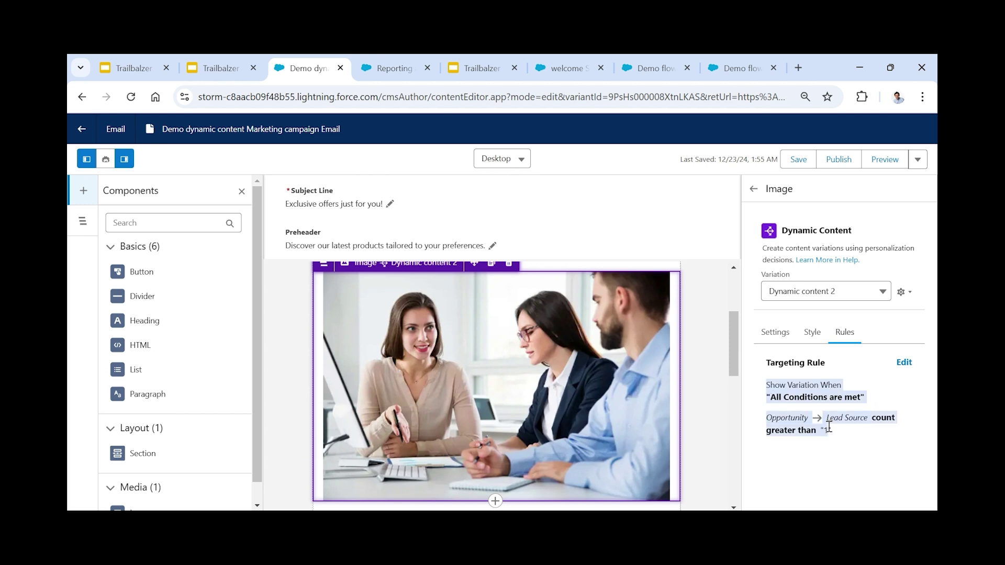
{"action": "left_click", "coordinate": [856, 437]}
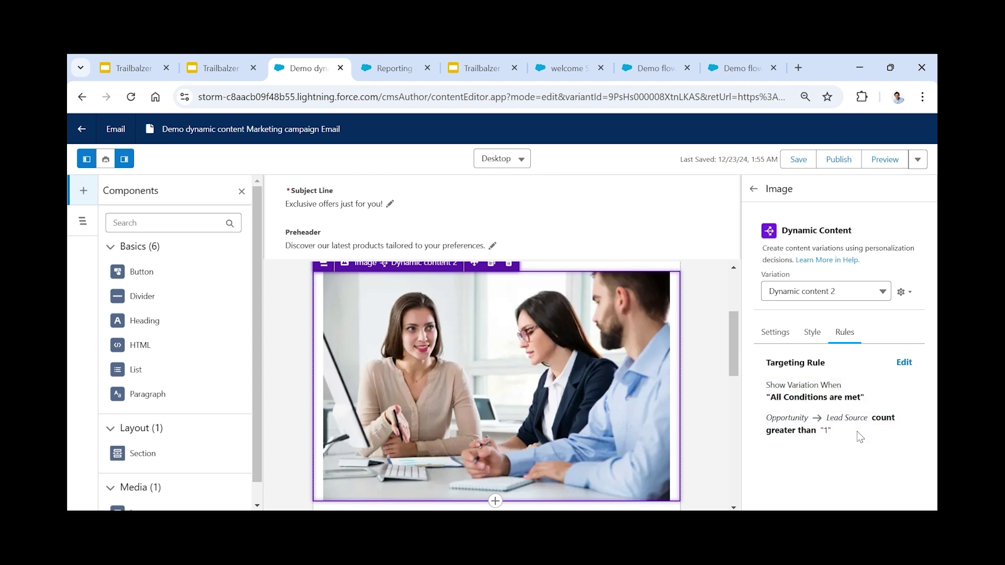
{"action": "left_click_drag", "start_coordinate": [839, 439], "coordinate": [804, 413]}
{"action": "left_click", "coordinate": [863, 437]}
- Open the Dynamic content 2 targeting rule for editing and examine its opportunity count and lead source conditions
{"action": "left_click", "coordinate": [905, 365]}
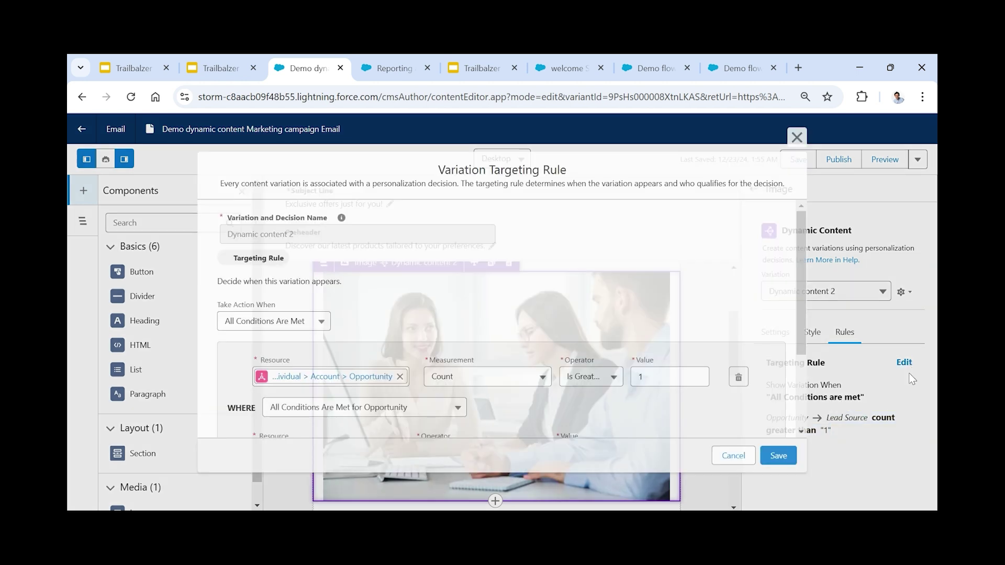
{"action": "scroll", "coordinate": [684, 283], "scroll_direction": "down", "scroll_amount": 3}
{"action": "scroll", "coordinate": [696, 340], "scroll_direction": "up", "scroll_amount": 3}
{"action": "scroll", "coordinate": [704, 337], "scroll_direction": "down", "scroll_amount": 3}
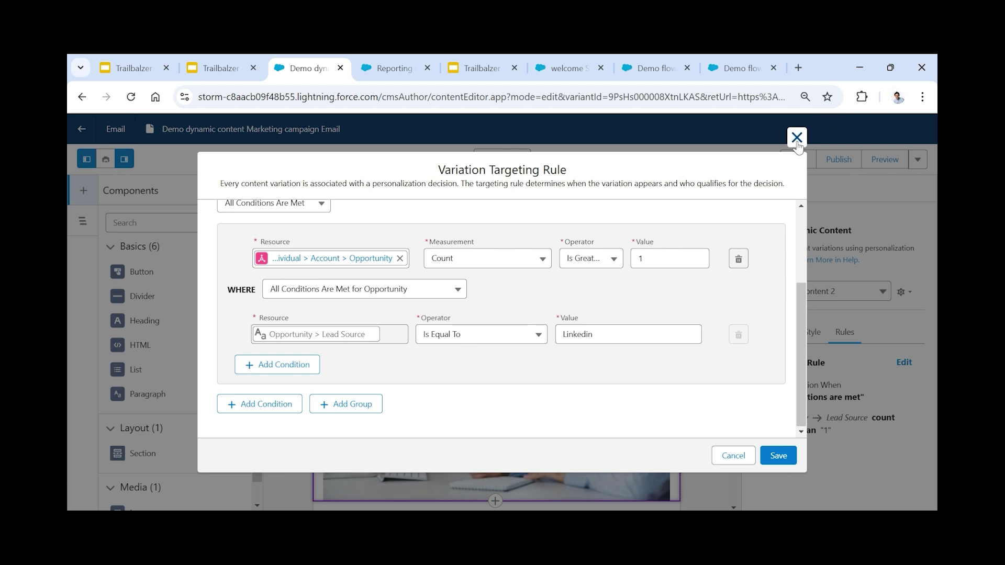
{"action": "scroll", "coordinate": [699, 343], "scroll_direction": "up", "scroll_amount": 2}
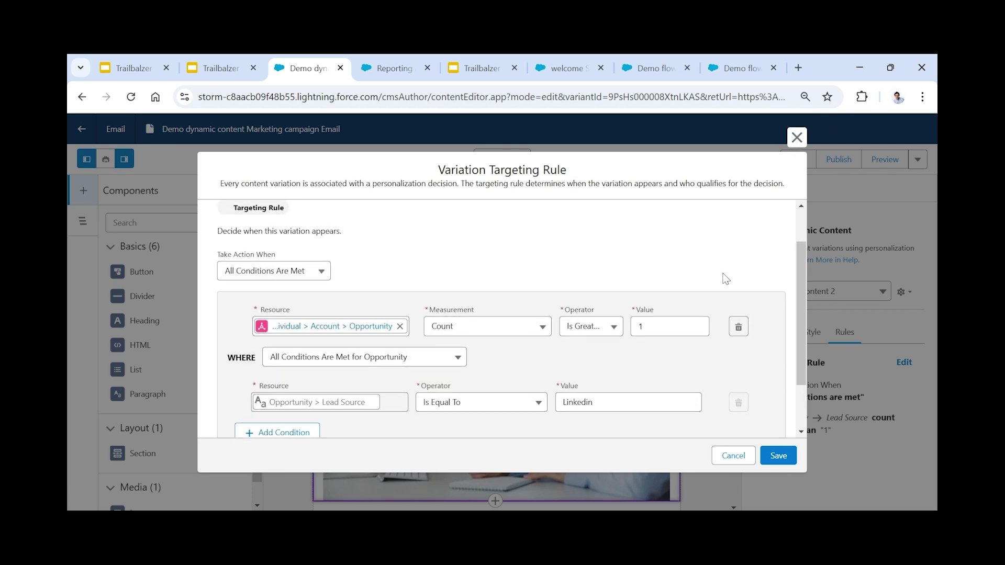
- Close the targeting rule without changes and display the list of variations for the dynamic content image
{"action": "left_click", "coordinate": [797, 137]}
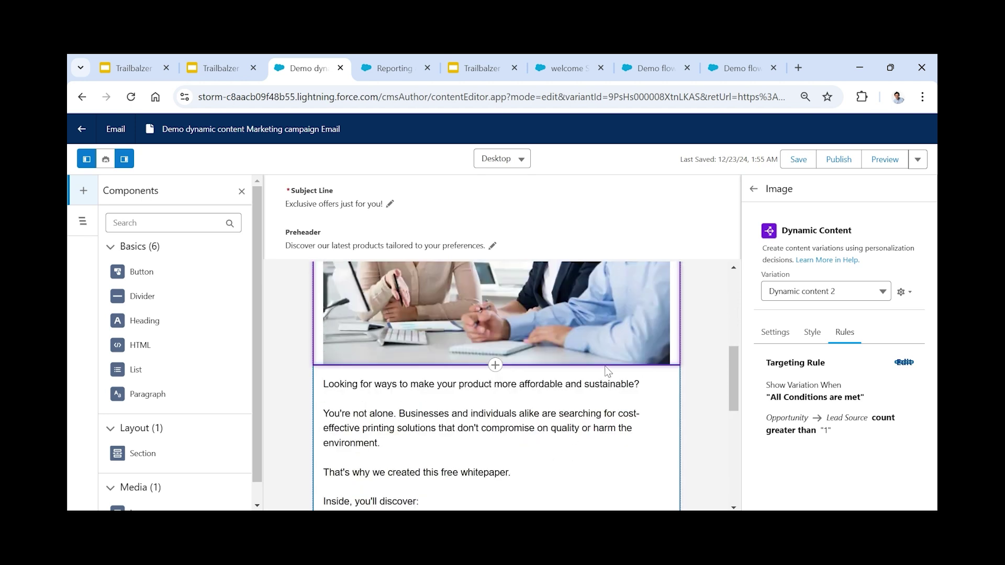
{"action": "scroll", "coordinate": [573, 450], "scroll_direction": "up", "scroll_amount": 2}
{"action": "scroll", "coordinate": [614, 371], "scroll_direction": "up", "scroll_amount": 1}
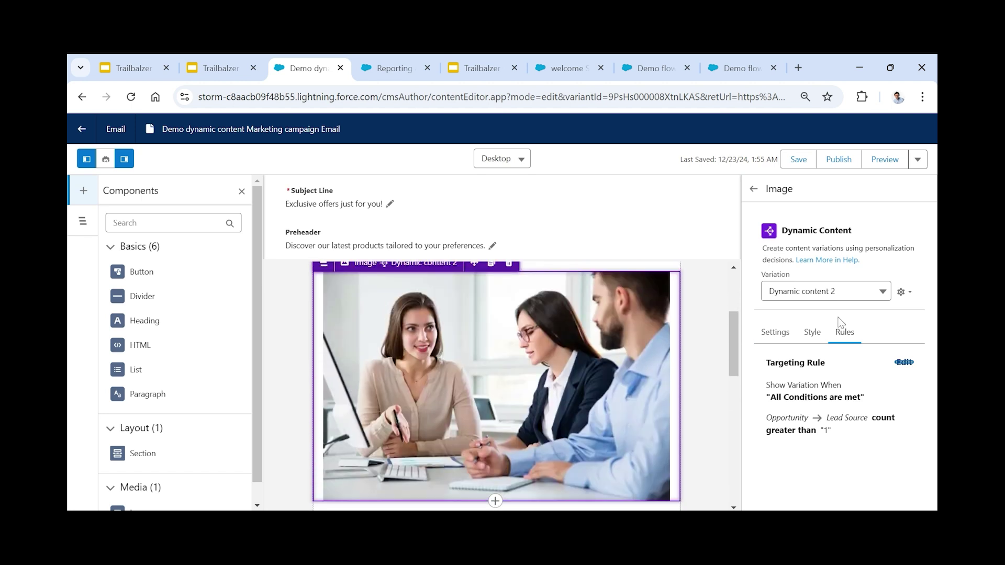
{"action": "left_click", "coordinate": [884, 291]}
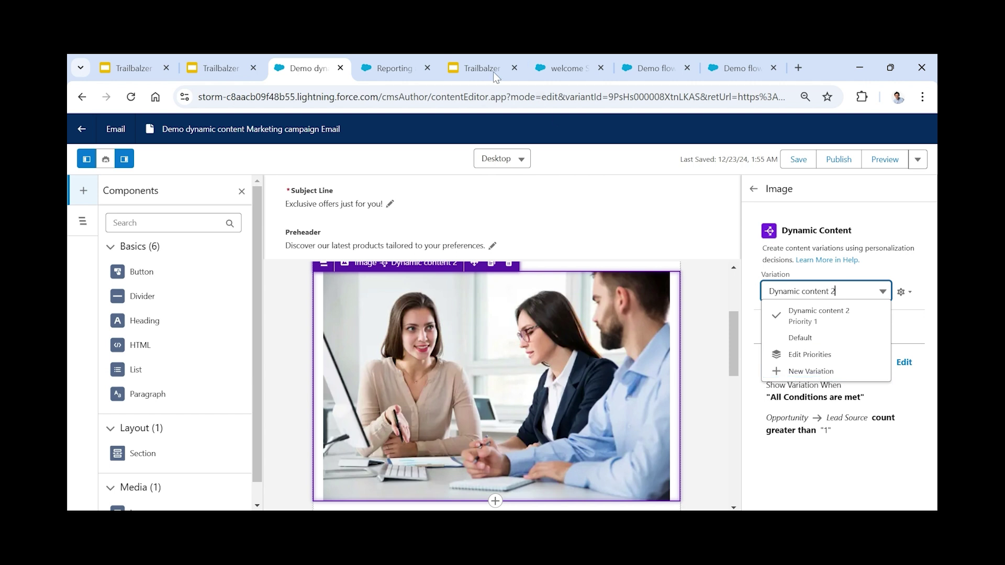
- Check the available data graphs under Configure Basic Personalization in the Customer Engagement setup, and return to the email editor
{"action": "left_click", "coordinate": [382, 58]}
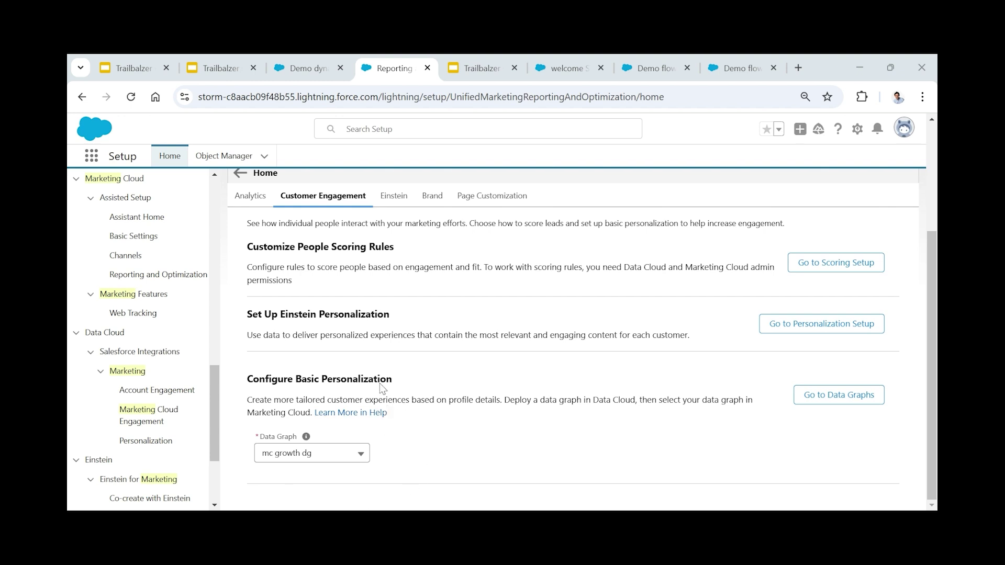
{"action": "left_click", "coordinate": [342, 454]}
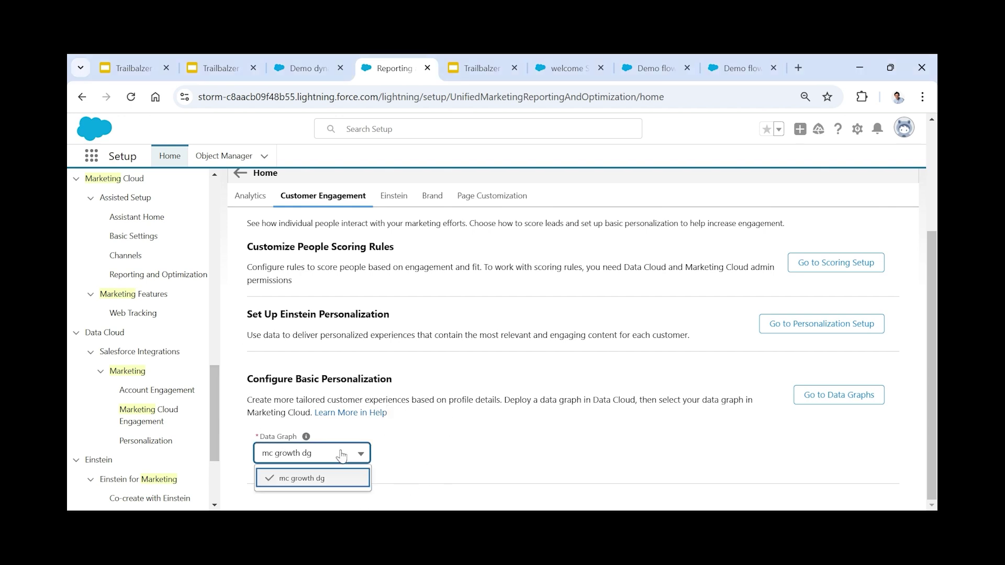
{"action": "left_click", "coordinate": [389, 445]}
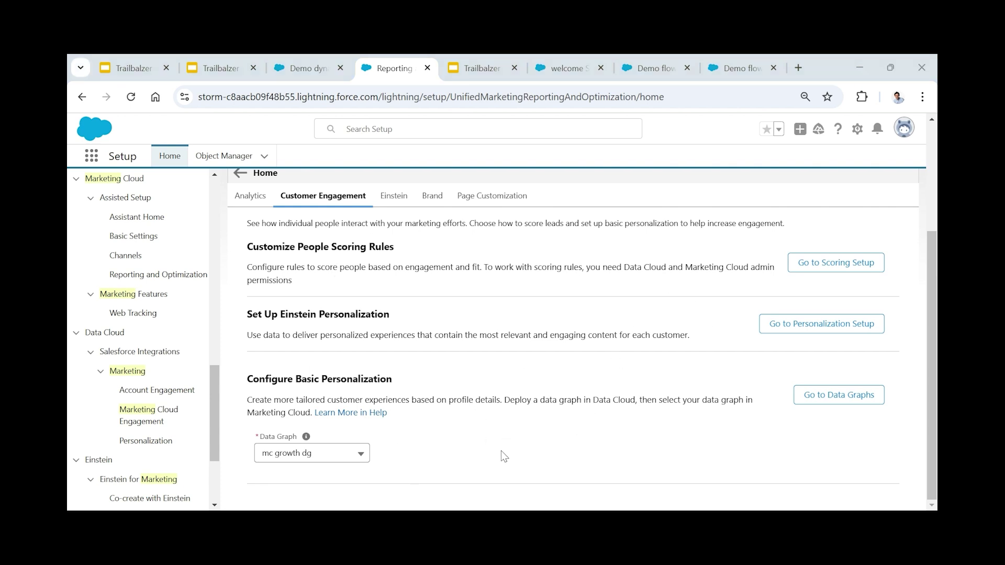
{"action": "left_click", "coordinate": [303, 69]}
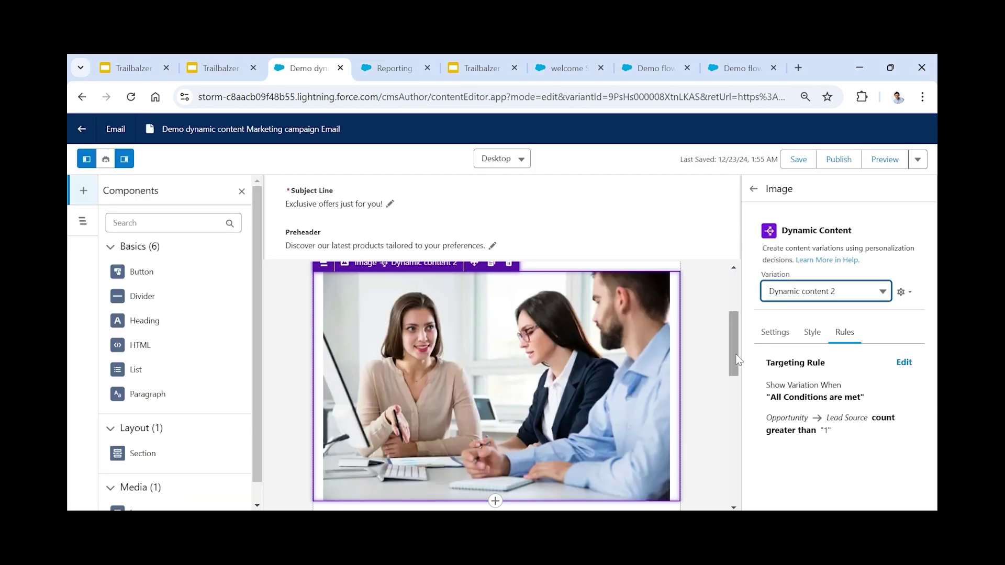
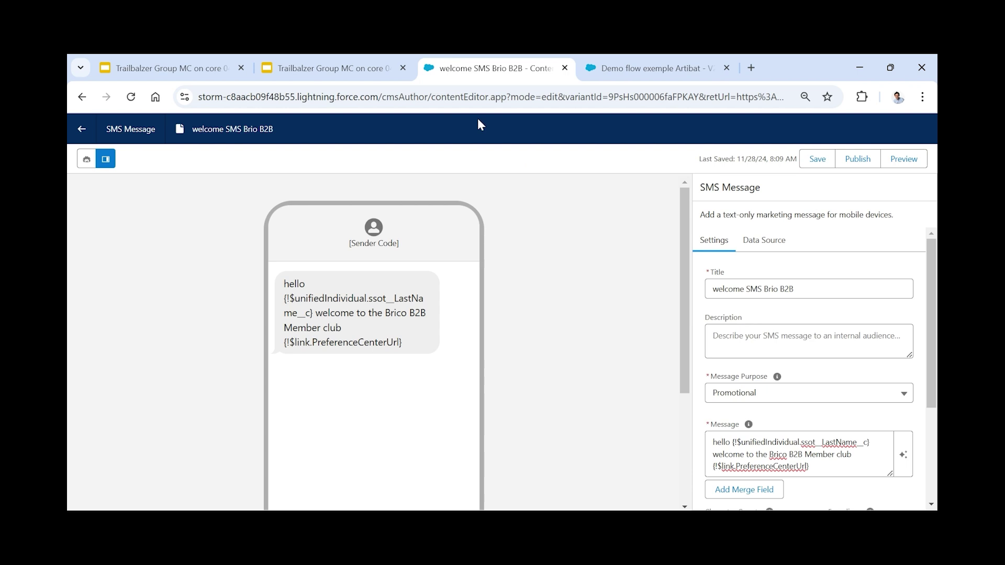
- Examine the title, description, purpose and message settings of the welcome SMS Brio B2B message
{"action": "scroll", "coordinate": [589, 314], "scroll_direction": "up", "scroll_amount": 5}
{"action": "scroll", "coordinate": [762, 340], "scroll_direction": "down", "scroll_amount": 3}
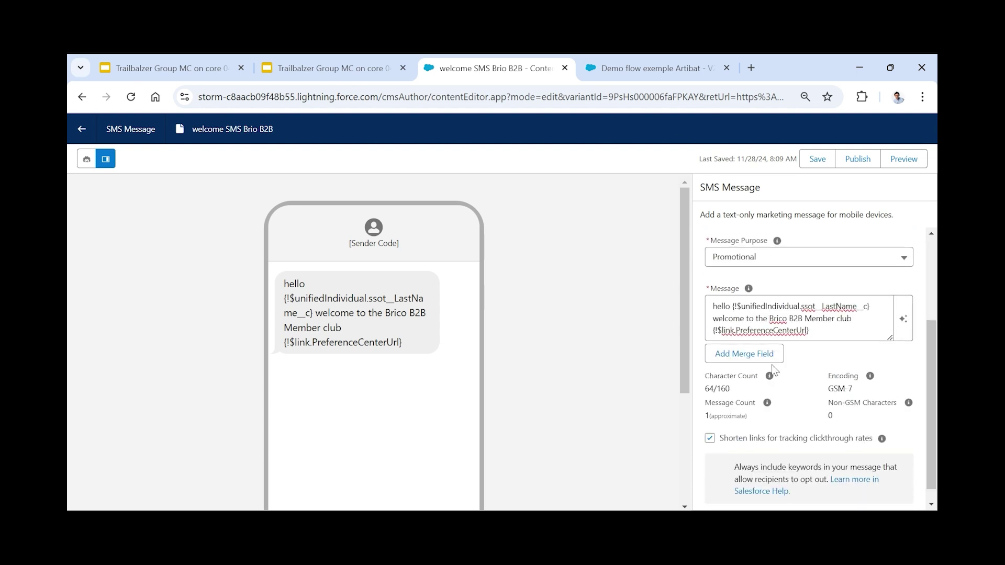
{"action": "scroll", "coordinate": [829, 332], "scroll_direction": "up", "scroll_amount": 3}
{"action": "left_click", "coordinate": [829, 330]}
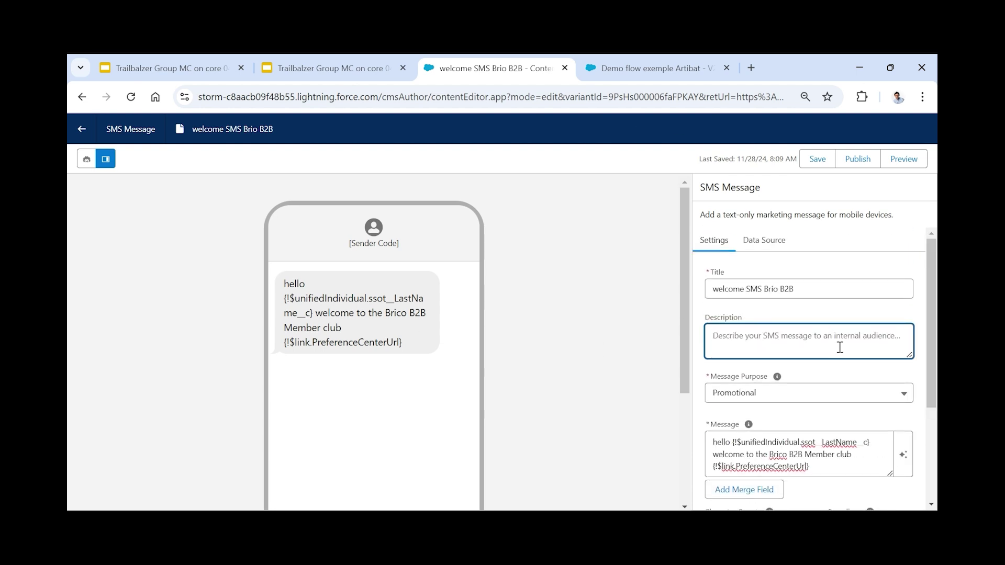
{"action": "left_click", "coordinate": [823, 284]}
{"action": "scroll", "coordinate": [837, 335], "scroll_direction": "down", "scroll_amount": 3}
{"action": "left_click", "coordinate": [831, 329]}
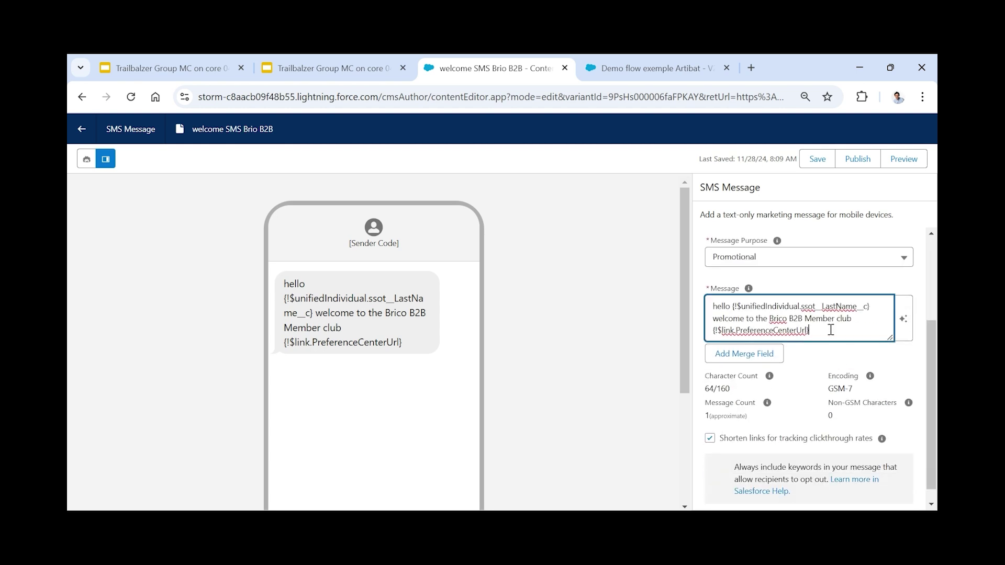
- Have Einstein draft an SMS message and review the drafts in its conversation
{"action": "left_click", "coordinate": [903, 321]}
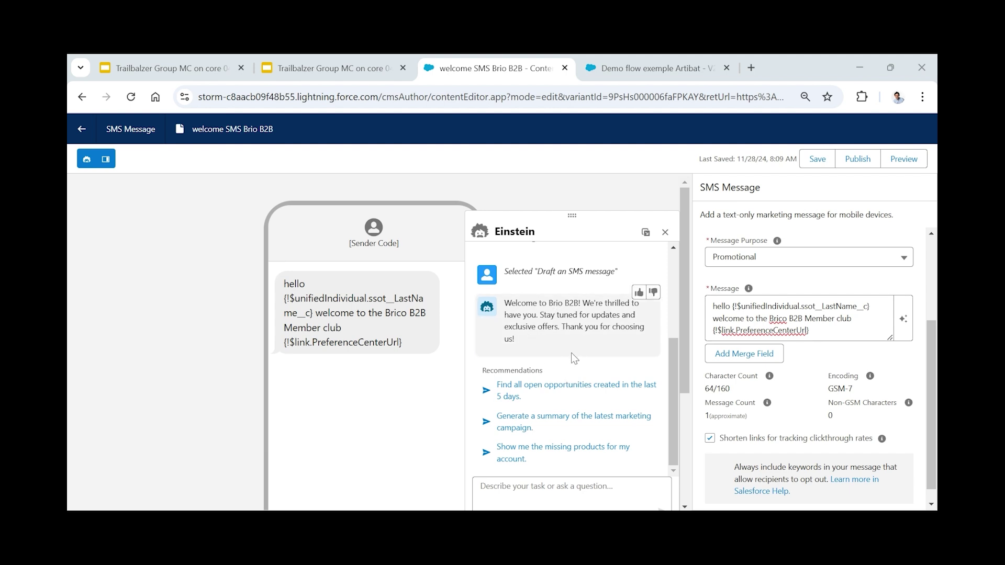
{"action": "scroll", "coordinate": [578, 355], "scroll_direction": "up", "scroll_amount": 1}
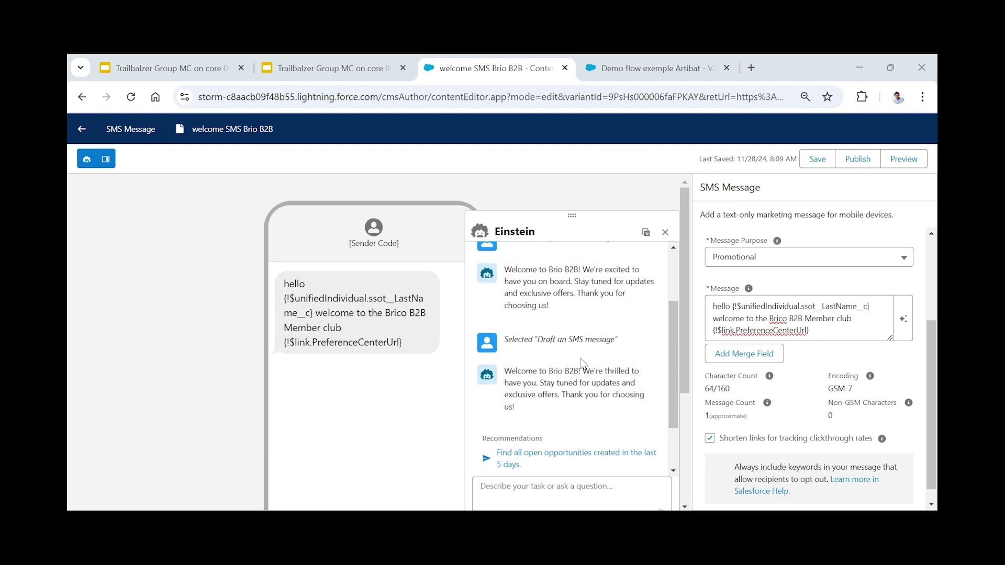
{"action": "scroll", "coordinate": [590, 375], "scroll_direction": "up", "scroll_amount": 1}
- Check the SMS message's purpose options, and review its text, character count, encoding and link-shortening settings
{"action": "left_click", "coordinate": [782, 268]}
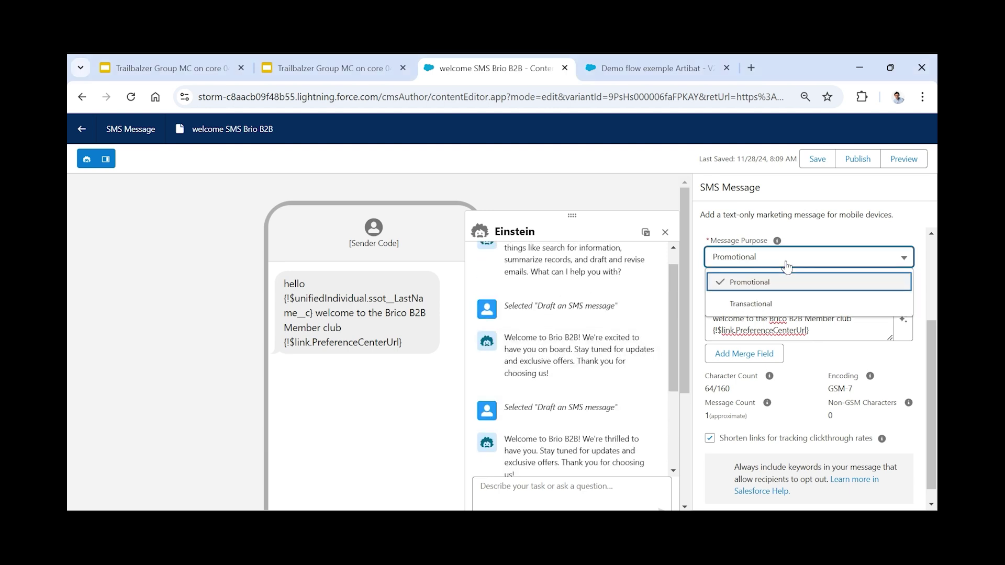
{"action": "left_click", "coordinate": [874, 234]}
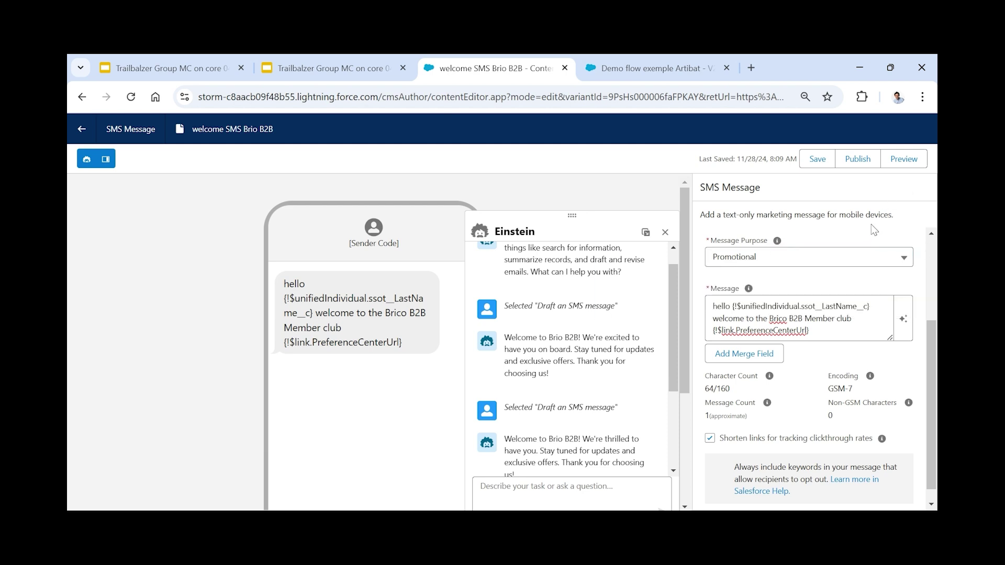
{"action": "left_click", "coordinate": [843, 260]}
{"action": "left_click", "coordinate": [843, 256]}
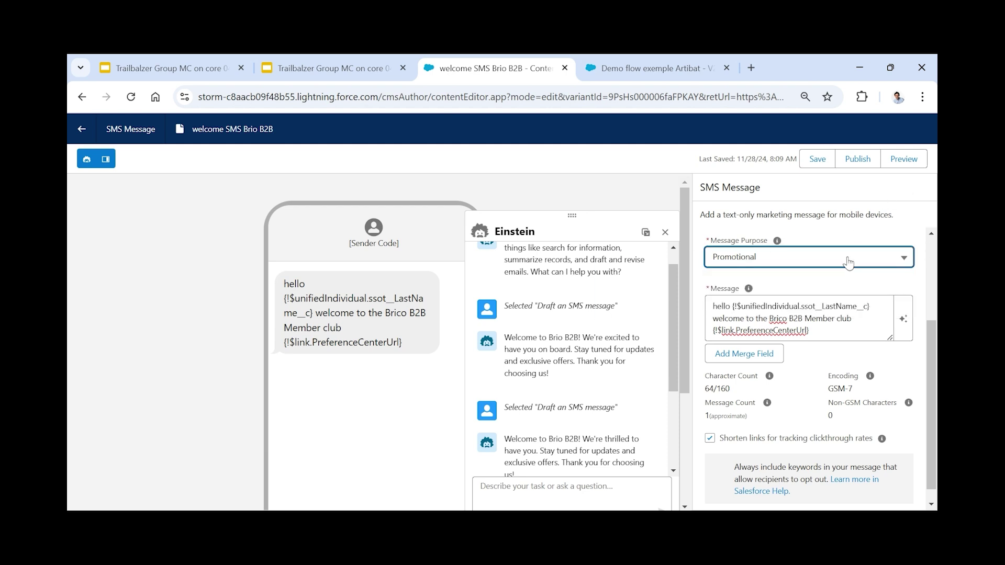
{"action": "mouse_move", "coordinate": [871, 377]}
{"action": "scroll", "coordinate": [873, 380], "scroll_direction": "down", "scroll_amount": 1}
{"action": "left_click", "coordinate": [831, 322]}
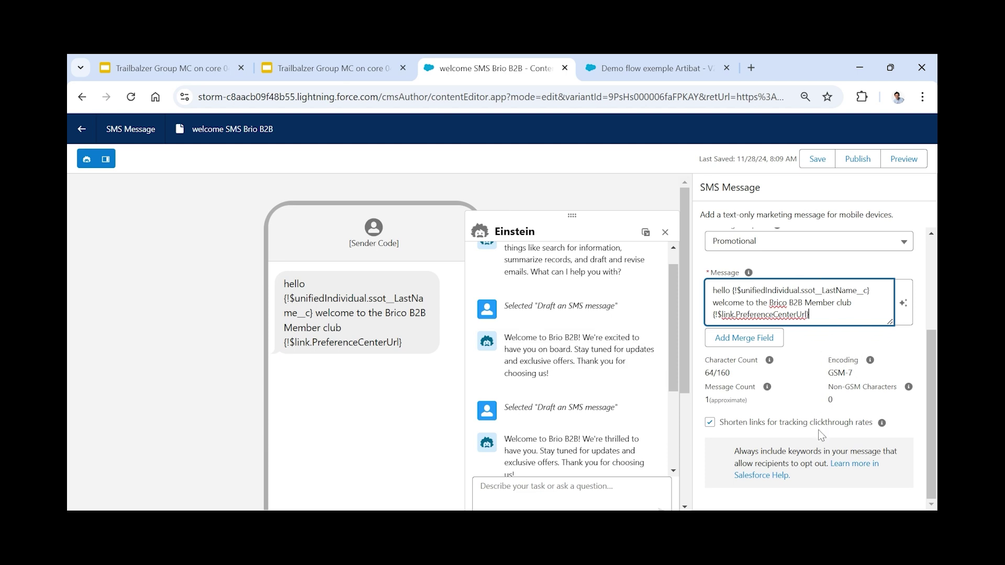
- Open the SMS message's data source settings and check which events can supply event data
{"action": "scroll", "coordinate": [822, 418], "scroll_direction": "up", "scroll_amount": 5}
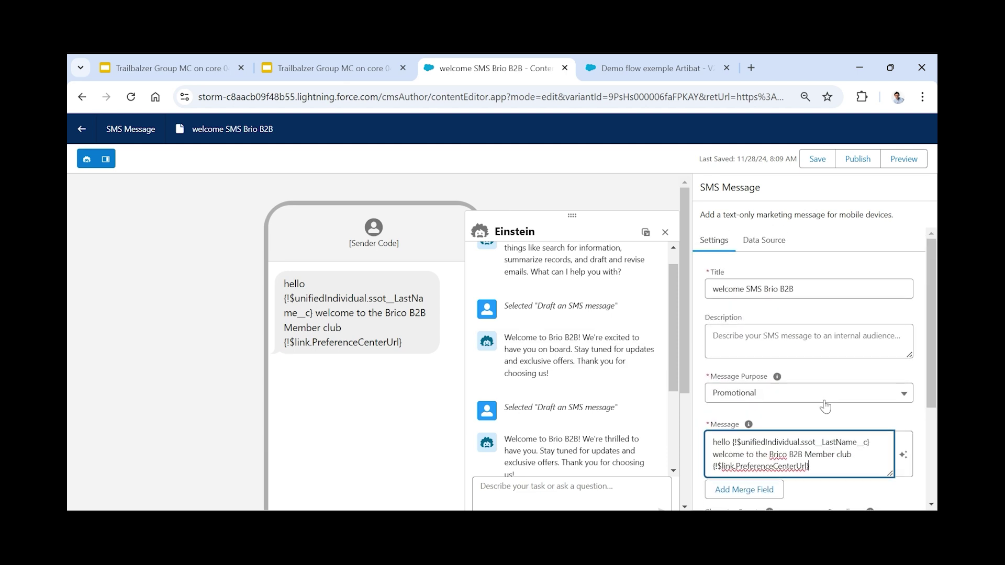
{"action": "left_click", "coordinate": [777, 246]}
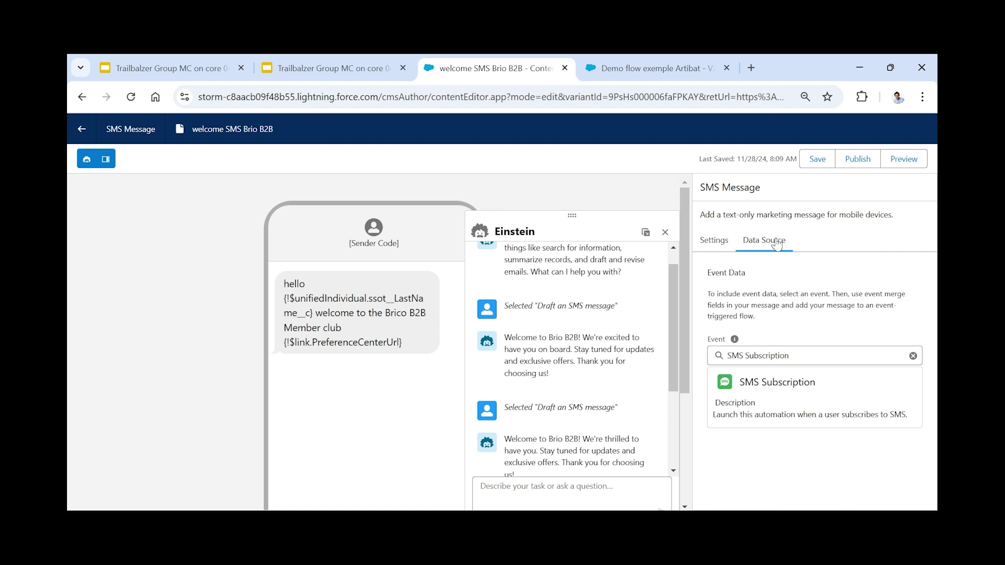
{"action": "left_click", "coordinate": [820, 354]}
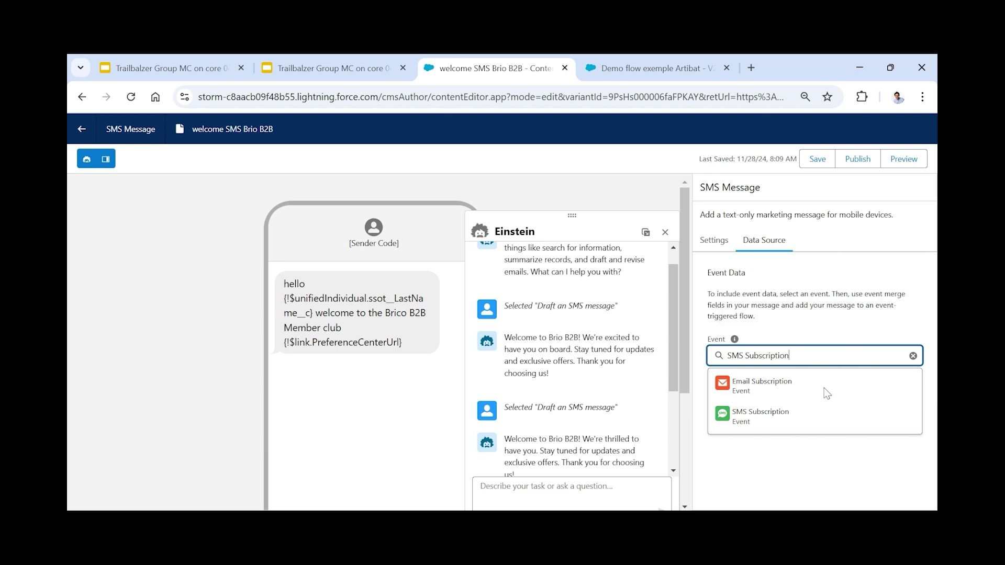
{"action": "left_click", "coordinate": [856, 462]}
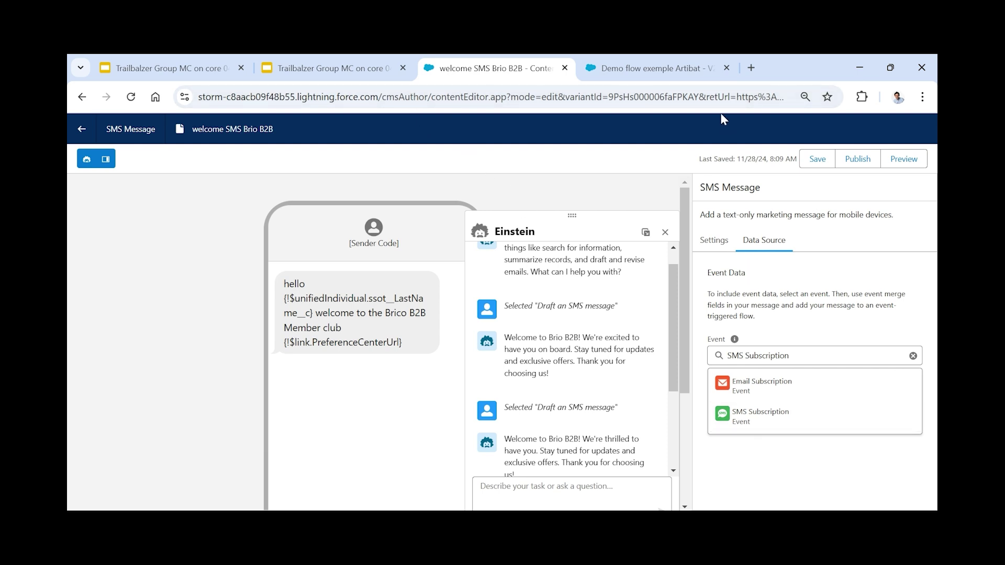
- Switch to the Demo flow exemple Artibat flow and view the elements that can be added after its start
{"action": "left_click", "coordinate": [638, 74]}
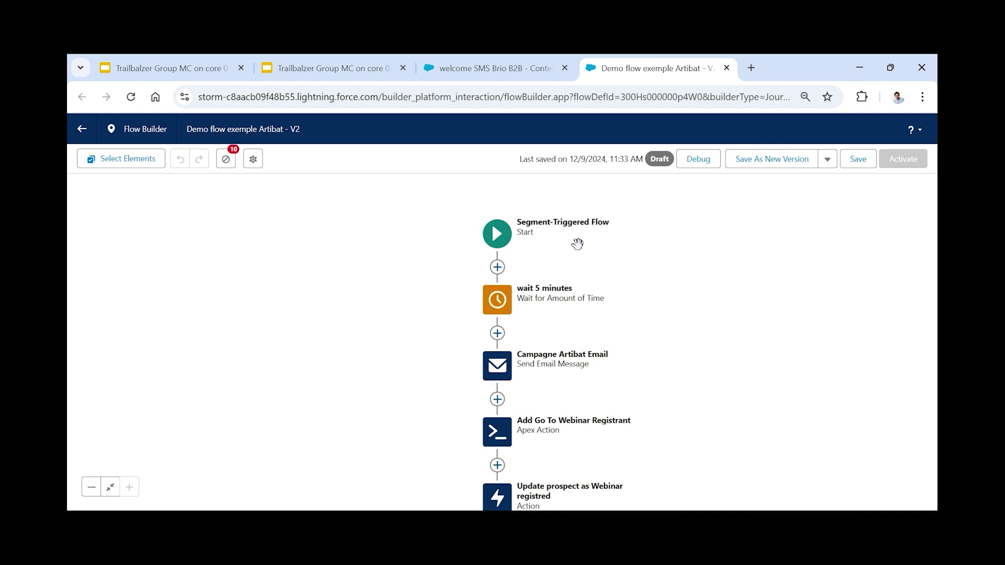
{"action": "left_click_drag", "start_coordinate": [577, 243], "coordinate": [590, 222]}
{"action": "left_click", "coordinate": [511, 246]}
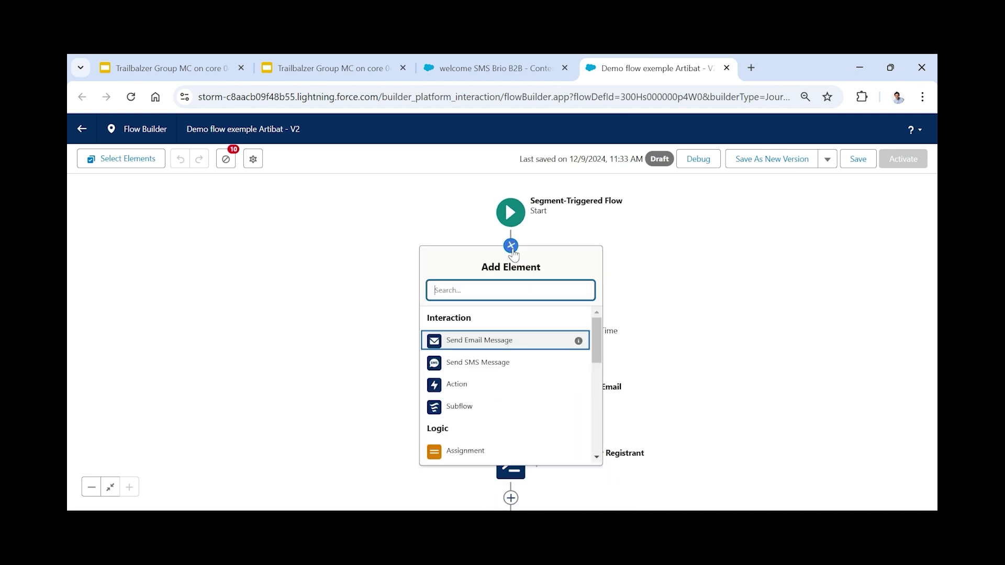
{"action": "left_click_drag", "start_coordinate": [677, 341], "coordinate": [697, 275]}
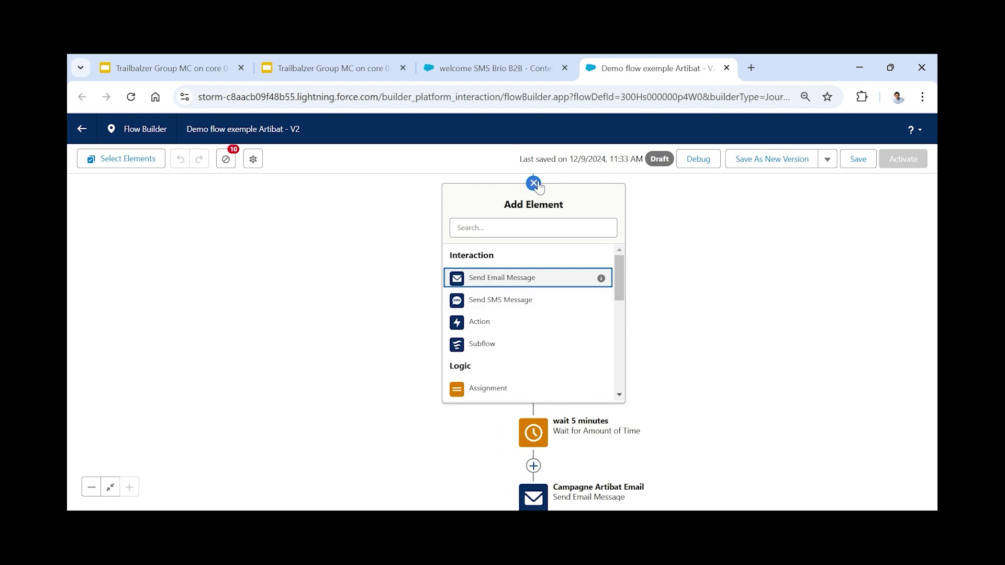
- Open the SMS message element in the path experiment's Option A and examine its content, sender, subscription and tracking settings
{"action": "scroll", "coordinate": [576, 218], "scroll_direction": "down", "scroll_amount": 10}
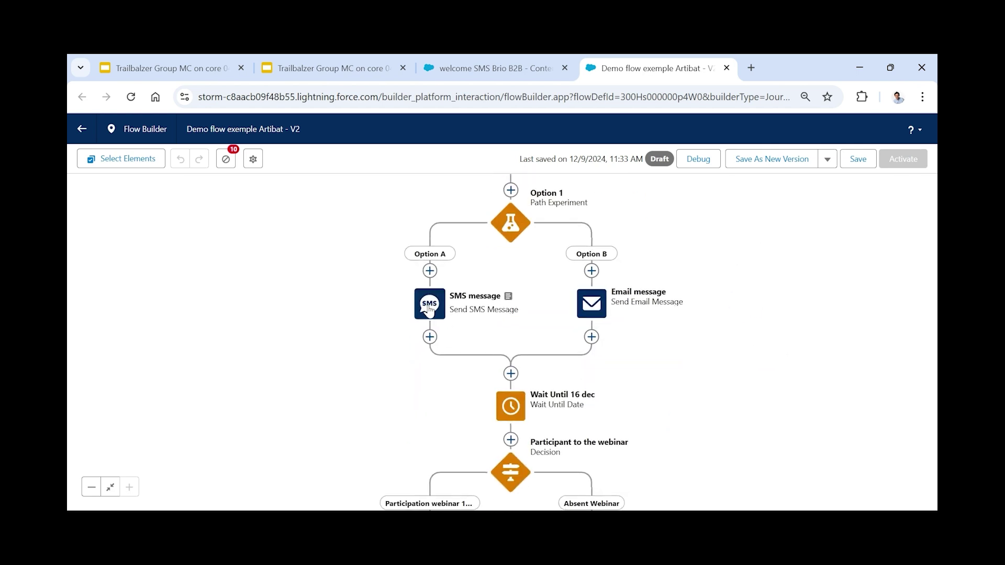
{"action": "left_click", "coordinate": [429, 304]}
{"action": "scroll", "coordinate": [743, 303], "scroll_direction": "down", "scroll_amount": 2}
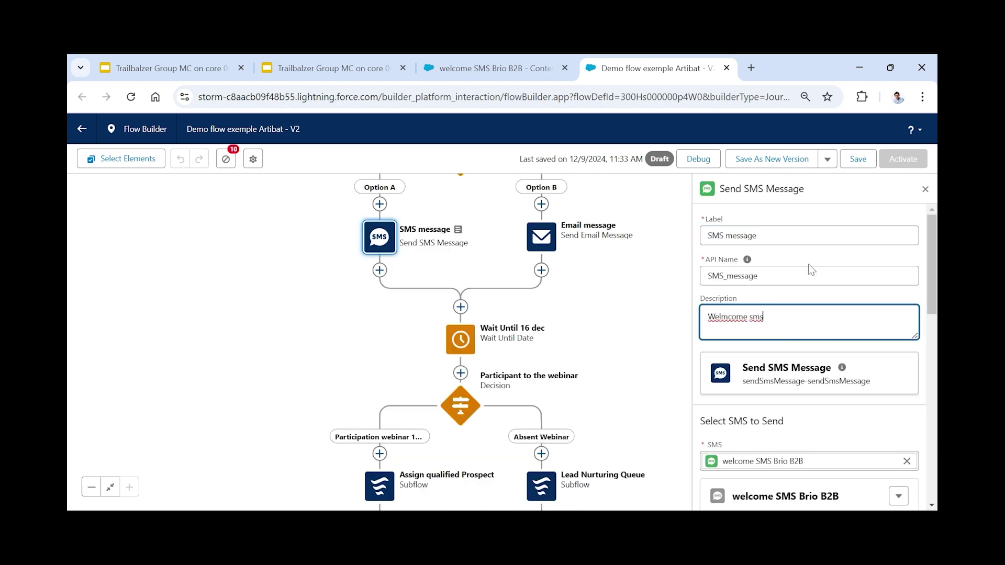
{"action": "scroll", "coordinate": [859, 267], "scroll_direction": "down", "scroll_amount": 3}
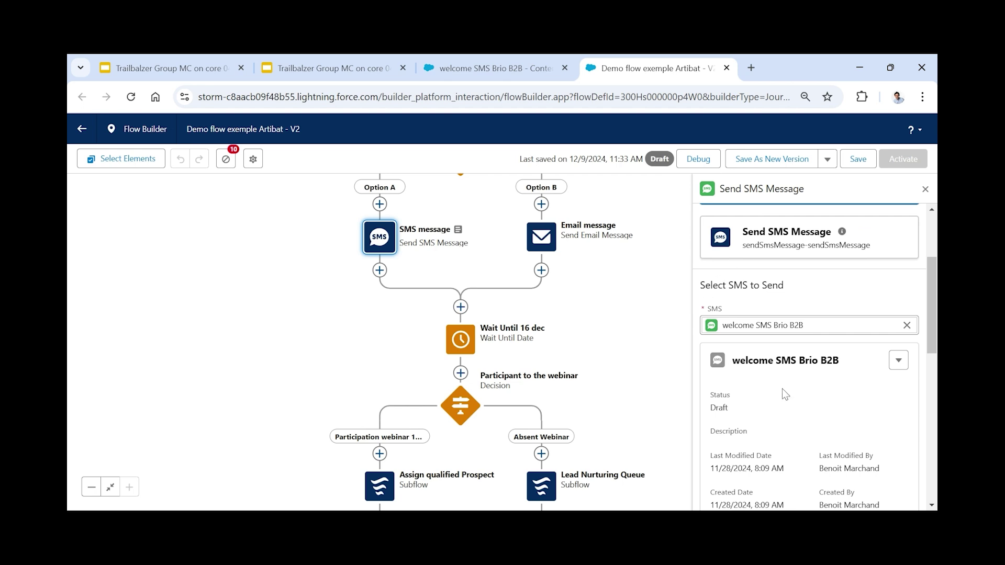
{"action": "scroll", "coordinate": [806, 283], "scroll_direction": "down", "scroll_amount": 6}
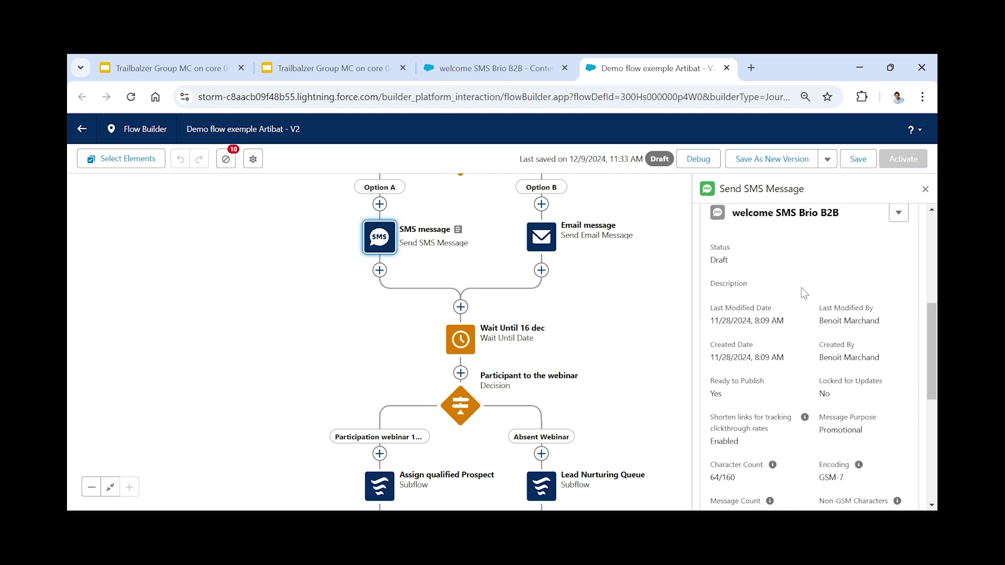
{"action": "scroll", "coordinate": [813, 300], "scroll_direction": "down", "scroll_amount": 1}
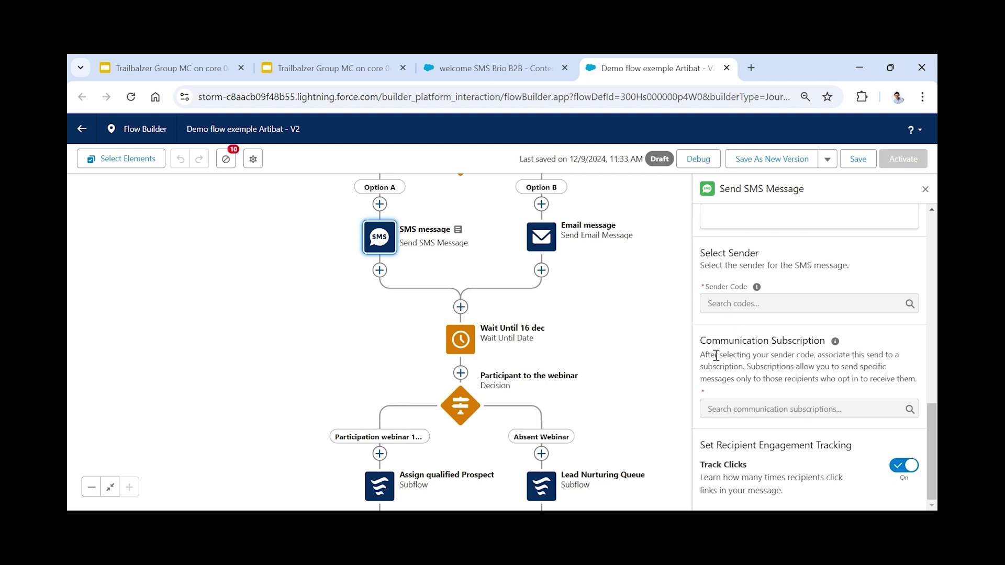
{"action": "scroll", "coordinate": [806, 366], "scroll_direction": "up", "scroll_amount": 8}
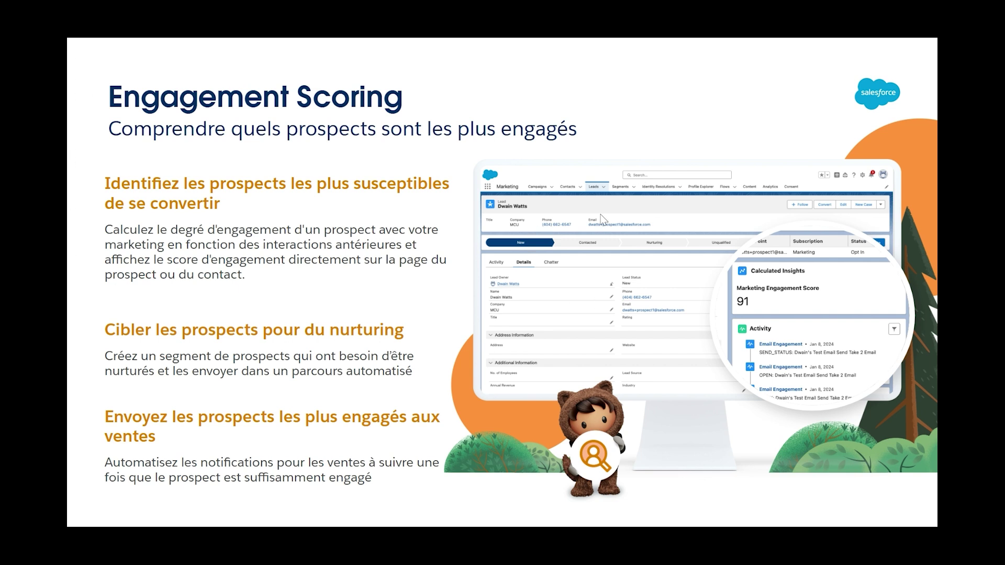
- Exit the slideshow, switch to the Scoring Rules setup page, and examine the overall score weighting, engagement score rules and fit score rules
{"action": "key", "text": "Escape"}
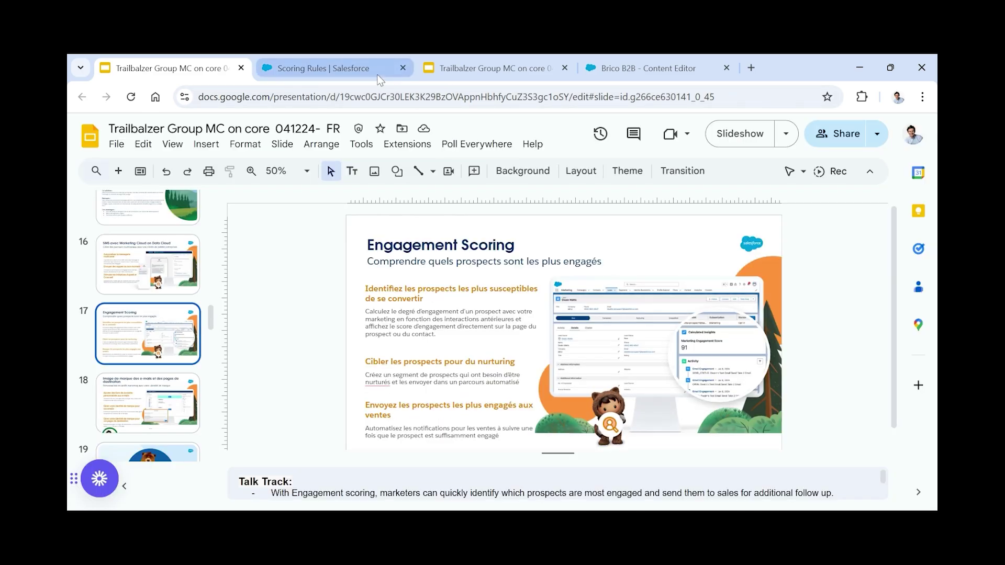
{"action": "left_click", "coordinate": [335, 68]}
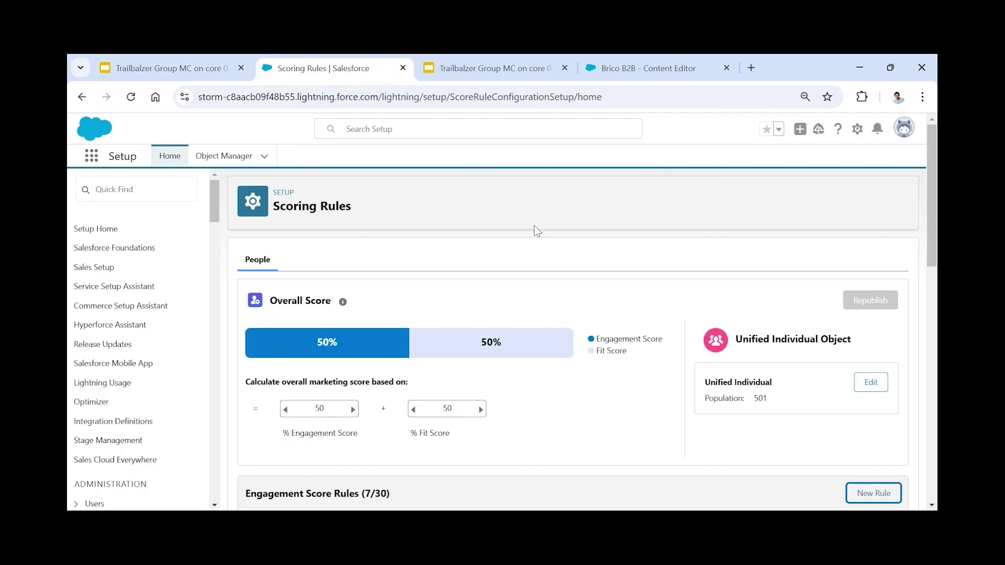
{"action": "scroll", "coordinate": [708, 288], "scroll_direction": "down", "scroll_amount": 1}
{"action": "scroll", "coordinate": [710, 289], "scroll_direction": "up", "scroll_amount": 1}
{"action": "scroll", "coordinate": [711, 290], "scroll_direction": "down", "scroll_amount": 1}
{"action": "scroll", "coordinate": [711, 290], "scroll_direction": "down", "scroll_amount": 2}
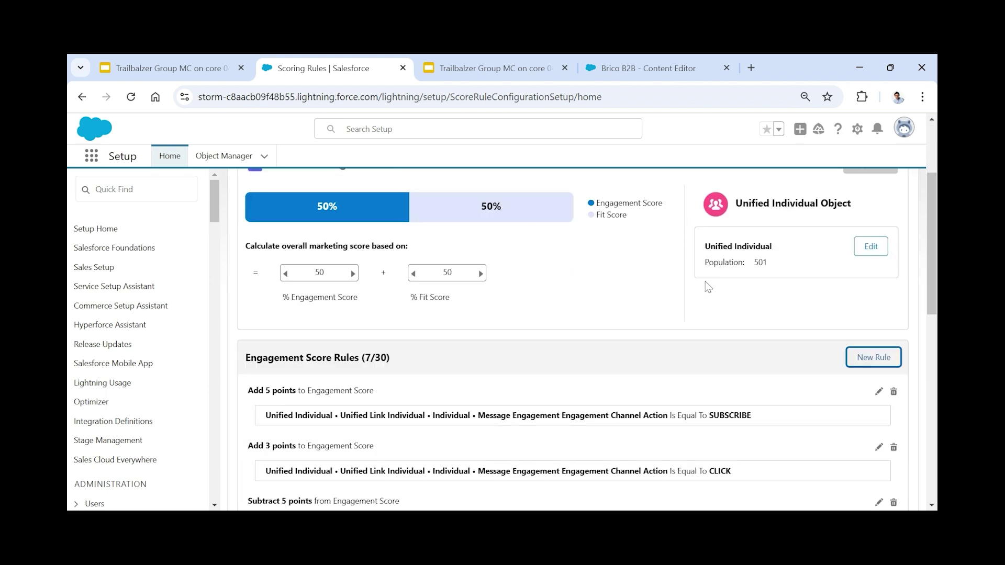
{"action": "scroll", "coordinate": [696, 287], "scroll_direction": "down", "scroll_amount": 1}
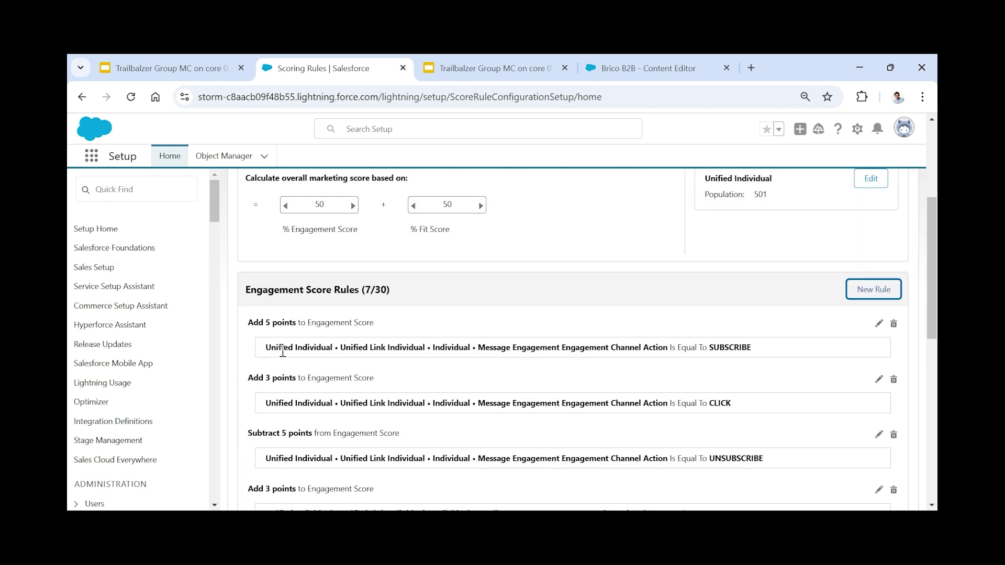
{"action": "scroll", "coordinate": [547, 269], "scroll_direction": "down", "scroll_amount": 7}
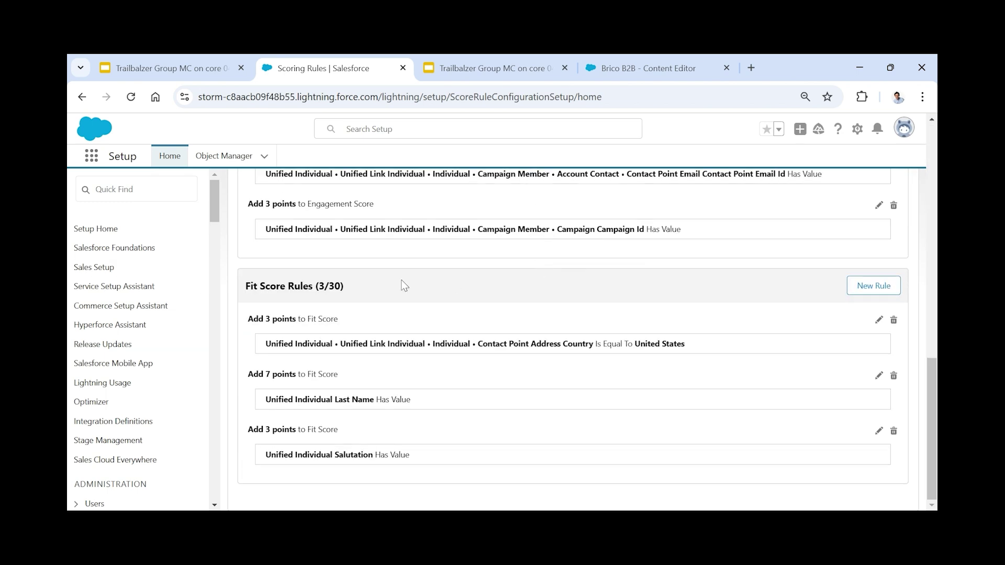
- Review the conditions and point adjustments of the engagement score rules and fit score rules
{"action": "scroll", "coordinate": [441, 315], "scroll_direction": "up", "scroll_amount": 2}
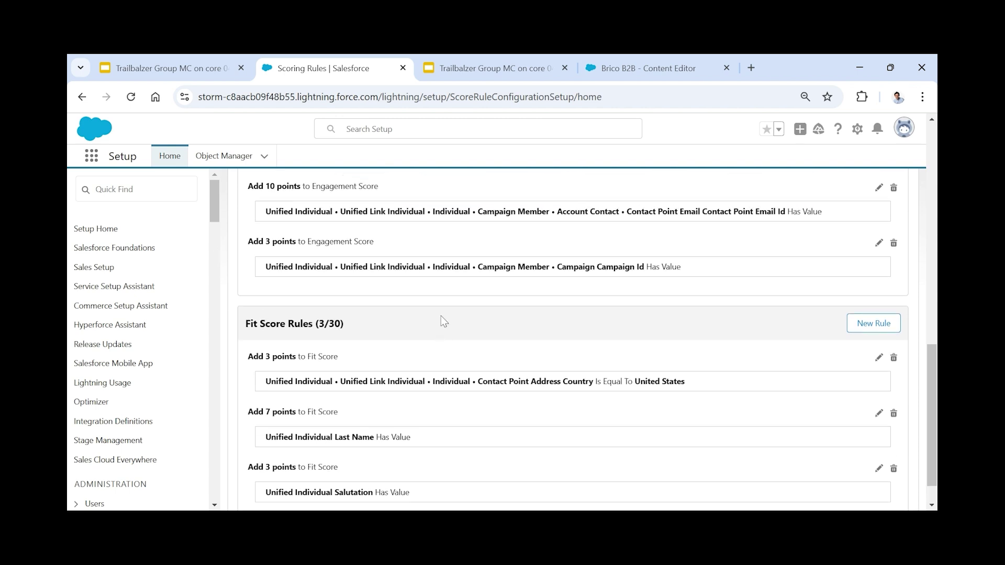
{"action": "scroll", "coordinate": [617, 341], "scroll_direction": "up", "scroll_amount": 1}
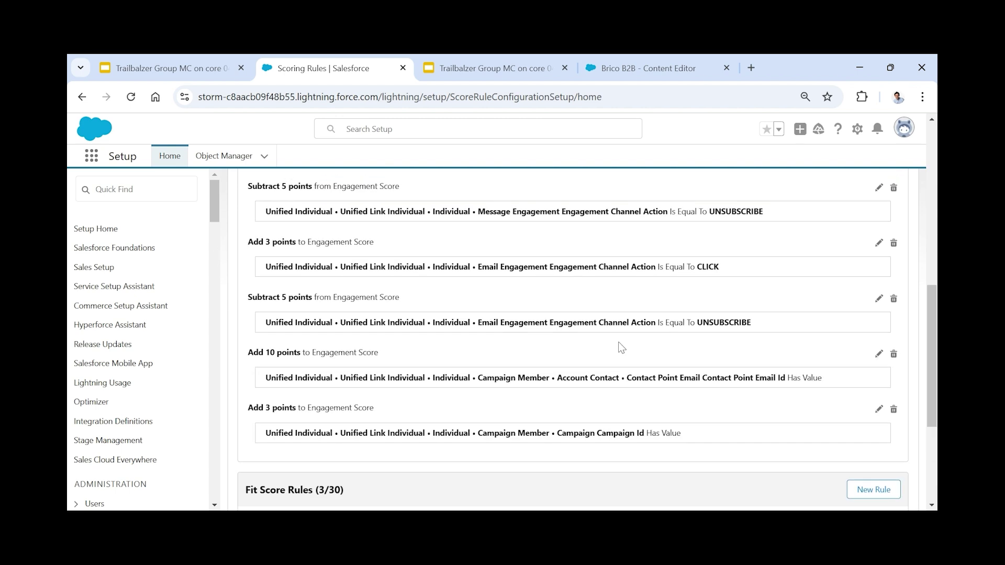
{"action": "scroll", "coordinate": [619, 341], "scroll_direction": "up", "scroll_amount": 2}
{"action": "scroll", "coordinate": [620, 347], "scroll_direction": "up", "scroll_amount": 1}
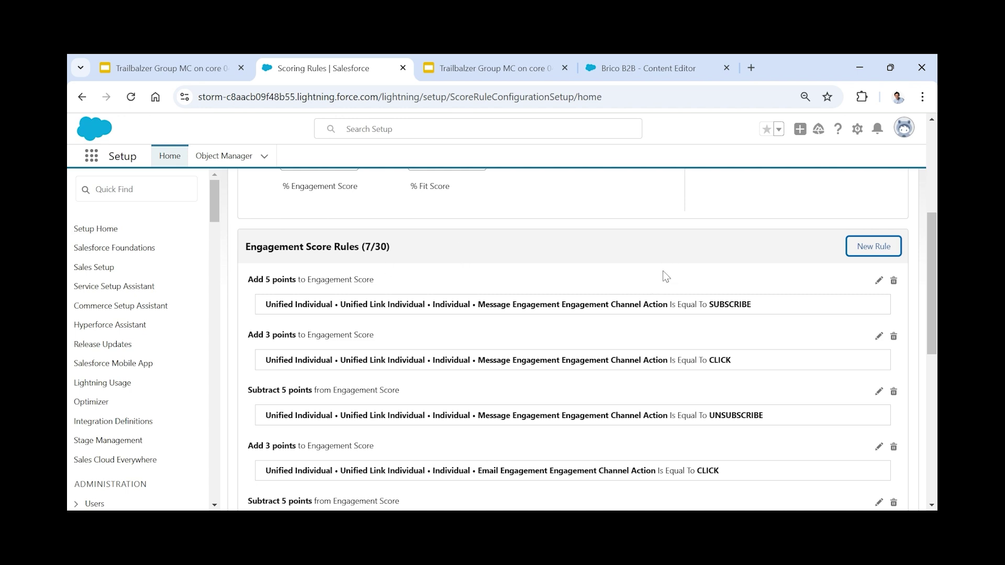
{"action": "scroll", "coordinate": [511, 289], "scroll_direction": "down", "scroll_amount": 6}
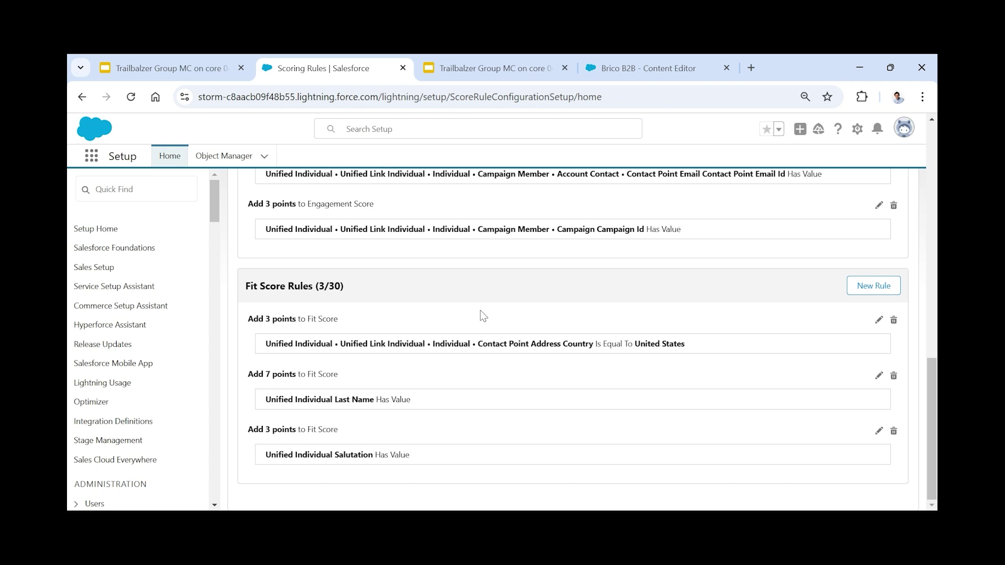
{"action": "scroll", "coordinate": [586, 323], "scroll_direction": "up", "scroll_amount": 3}
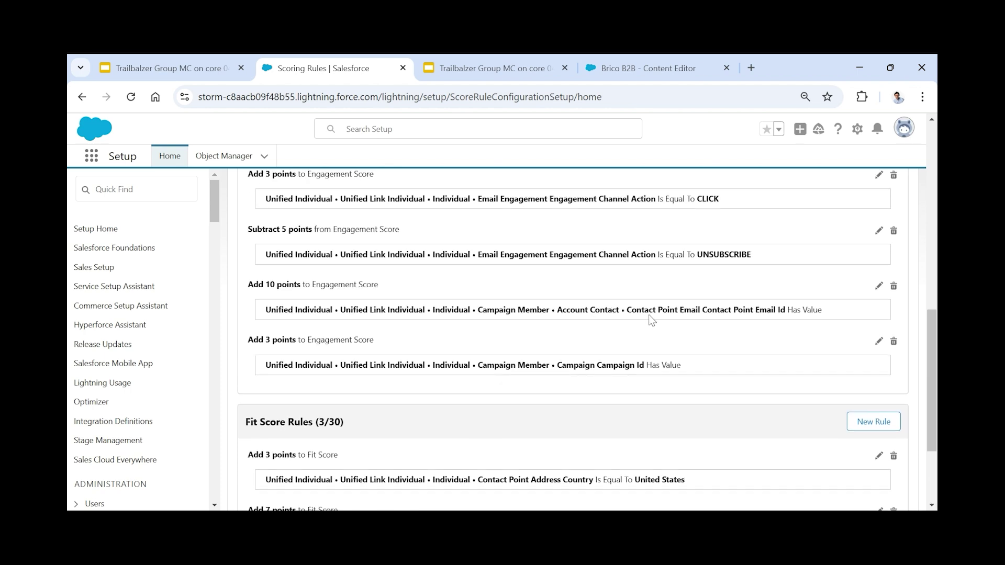
{"action": "scroll", "coordinate": [648, 315], "scroll_direction": "up", "scroll_amount": 5}
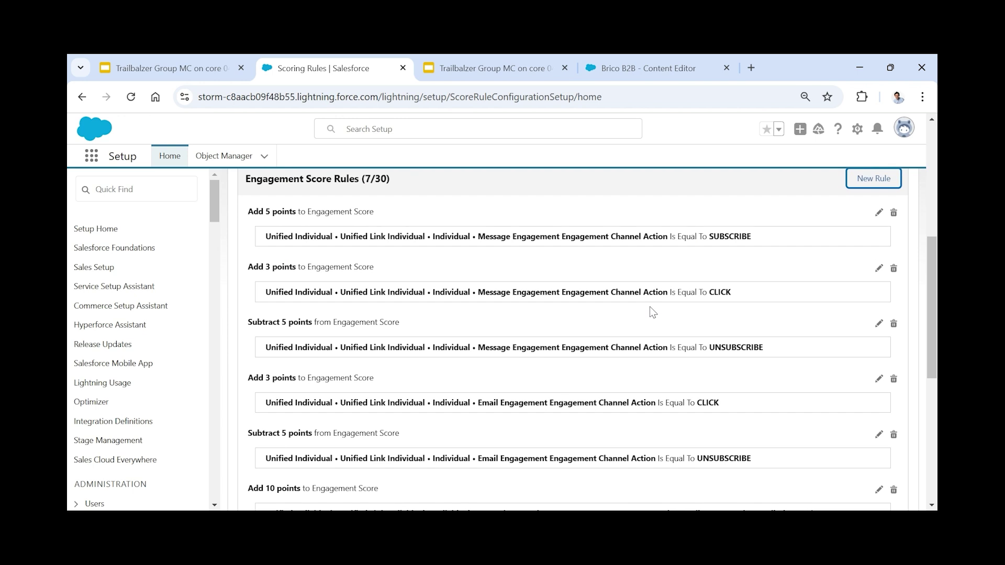
{"action": "scroll", "coordinate": [649, 309], "scroll_direction": "up", "scroll_amount": 3}
{"action": "scroll", "coordinate": [460, 366], "scroll_direction": "down", "scroll_amount": 5}
{"action": "scroll", "coordinate": [487, 373], "scroll_direction": "down", "scroll_amount": 2}
{"action": "scroll", "coordinate": [709, 391], "scroll_direction": "up", "scroll_amount": 5}
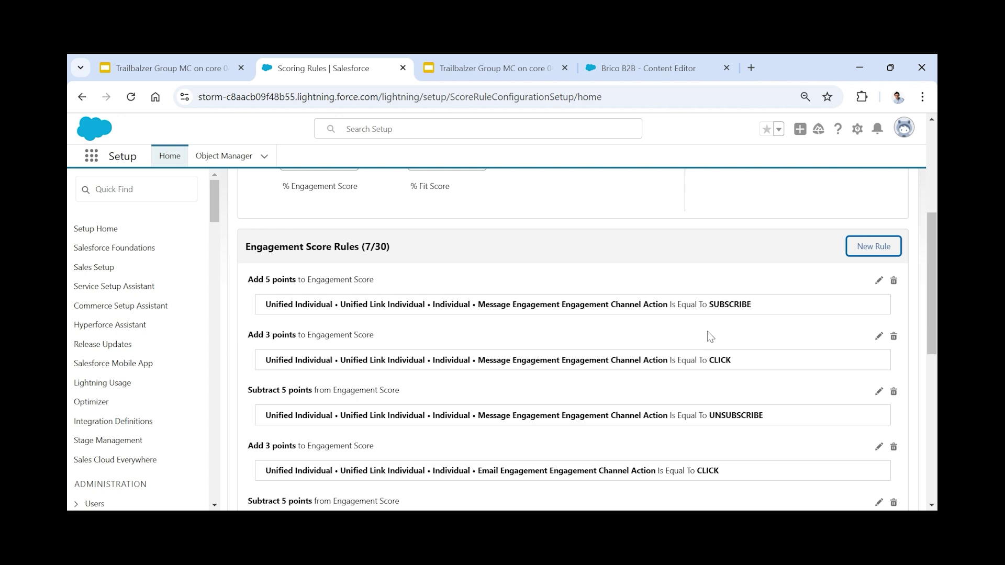
- Open a new engagement rule and browse the data objects available for its condition attribute
{"action": "left_click", "coordinate": [885, 252]}
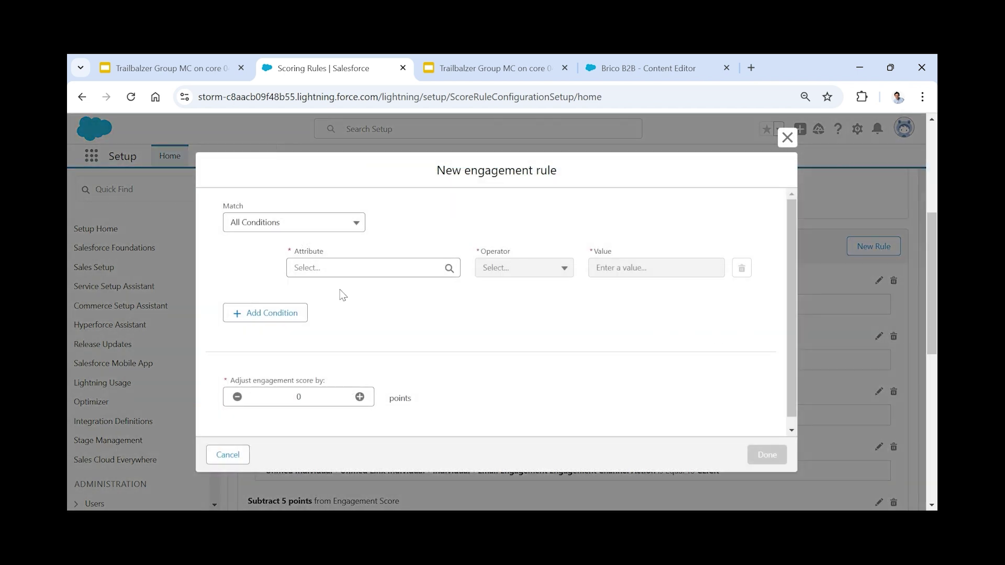
{"action": "left_click", "coordinate": [361, 269]}
{"action": "scroll", "coordinate": [418, 173], "scroll_direction": "down", "scroll_amount": 2}
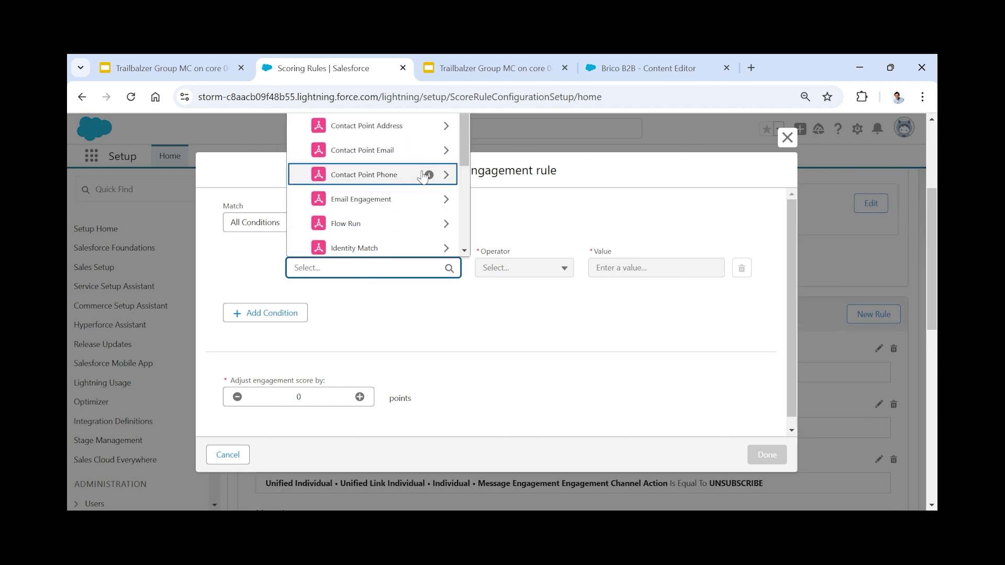
{"action": "scroll", "coordinate": [394, 225], "scroll_direction": "down", "scroll_amount": 2}
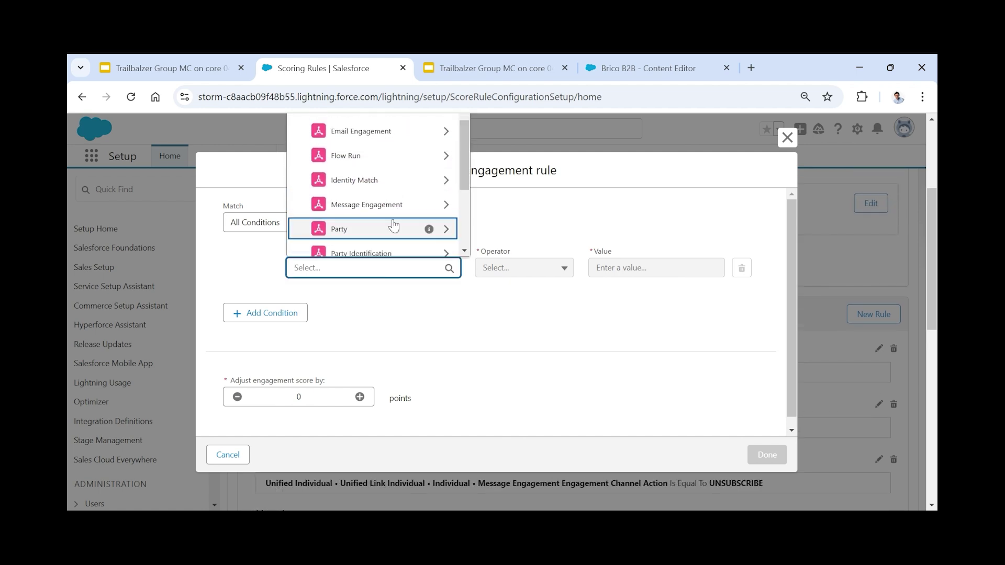
{"action": "scroll", "coordinate": [362, 174], "scroll_direction": "down", "scroll_amount": 3}
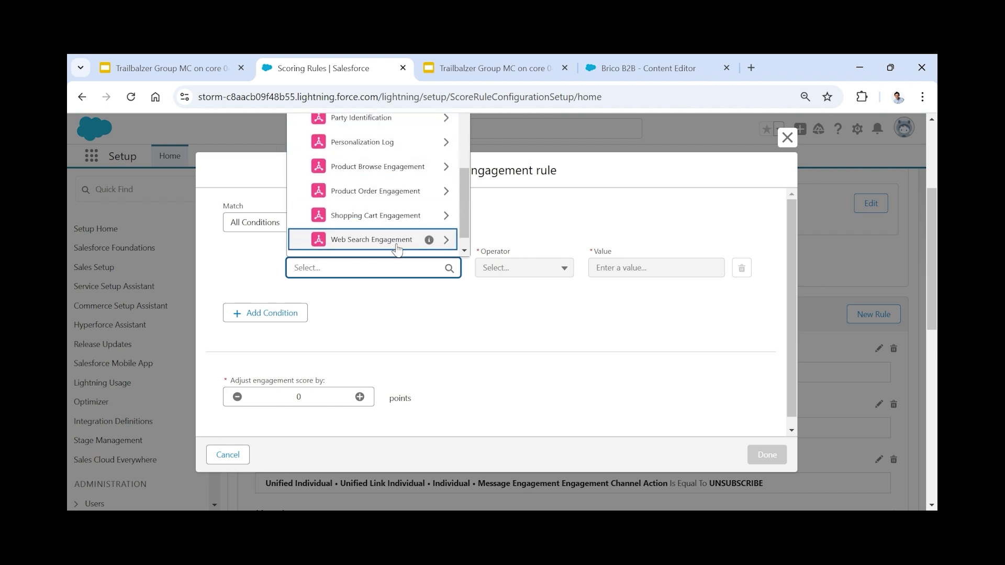
{"action": "scroll", "coordinate": [403, 251], "scroll_direction": "down", "scroll_amount": 1}
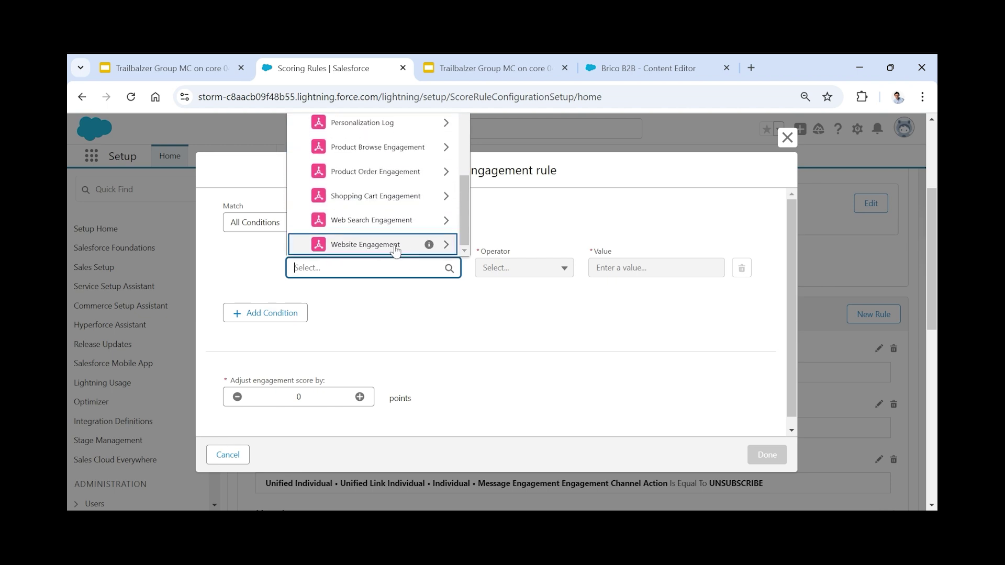
- Choose Page Id from Website Engagement as the engagement rule's attribute, check the remaining rule settings, and discard the rule
{"action": "left_click", "coordinate": [393, 244]}
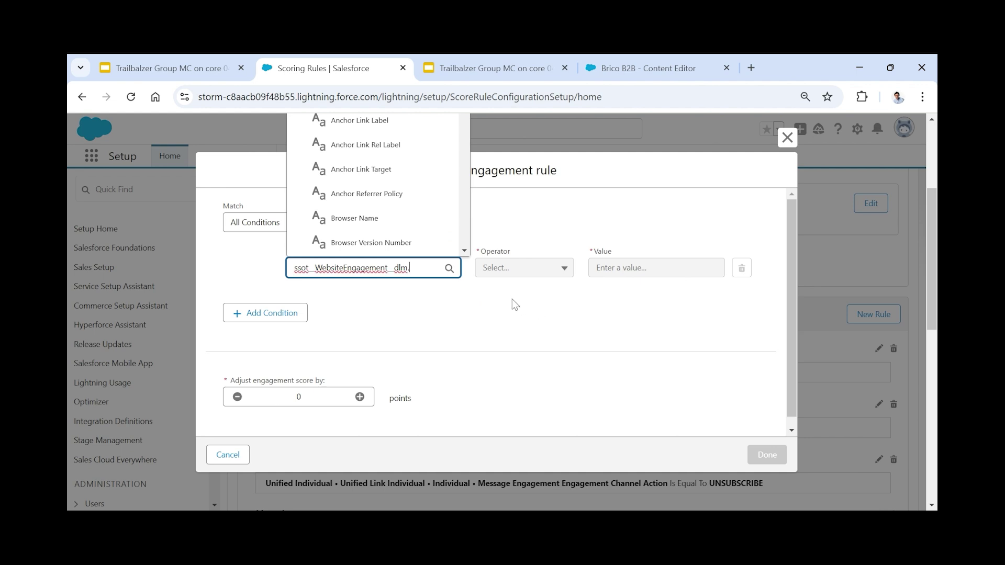
{"action": "scroll", "coordinate": [430, 183], "scroll_direction": "down", "scroll_amount": 5}
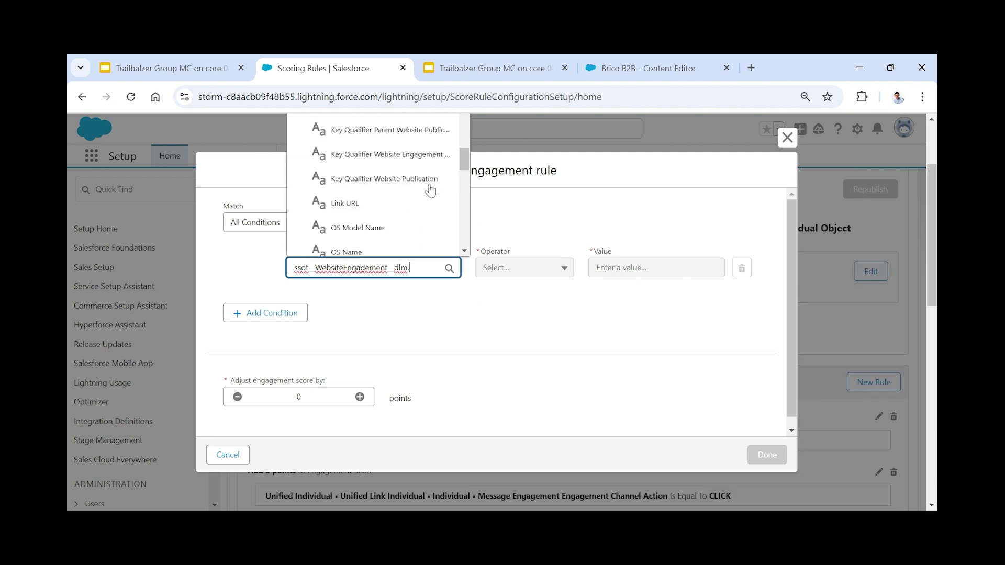
{"action": "left_click", "coordinate": [425, 214]}
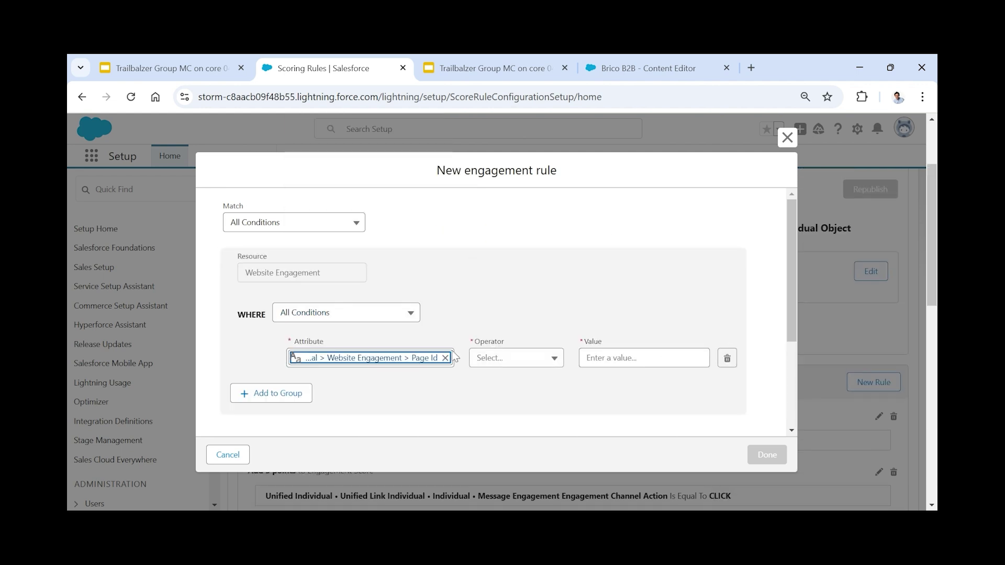
{"action": "scroll", "coordinate": [717, 335], "scroll_direction": "down", "scroll_amount": 3}
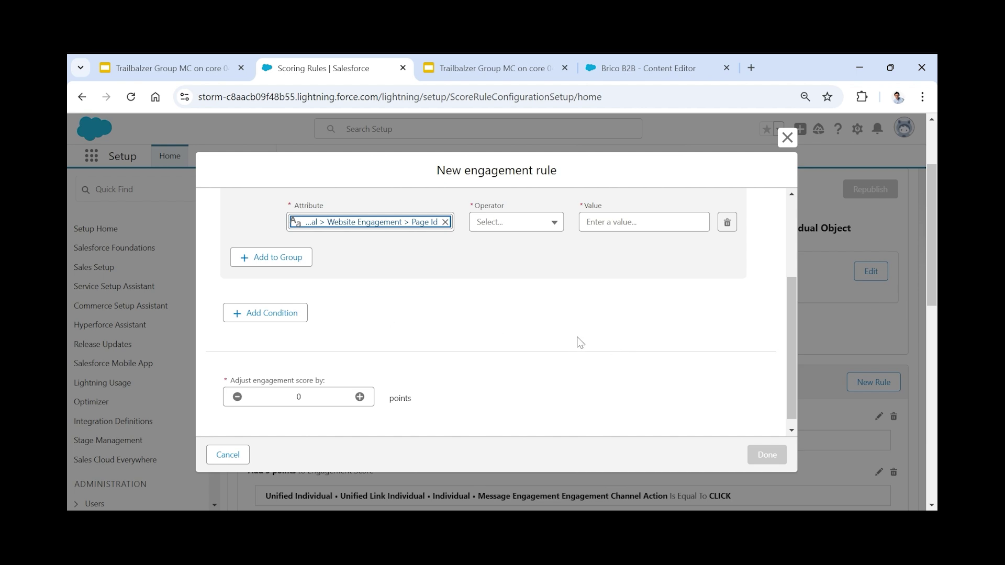
{"action": "scroll", "coordinate": [584, 337], "scroll_direction": "up", "scroll_amount": 2}
{"action": "left_click", "coordinate": [787, 138]}
- Start a new fit rule with the Unified Individual Occupation attribute, and close it without saving
{"action": "scroll", "coordinate": [586, 274], "scroll_direction": "down", "scroll_amount": 3}
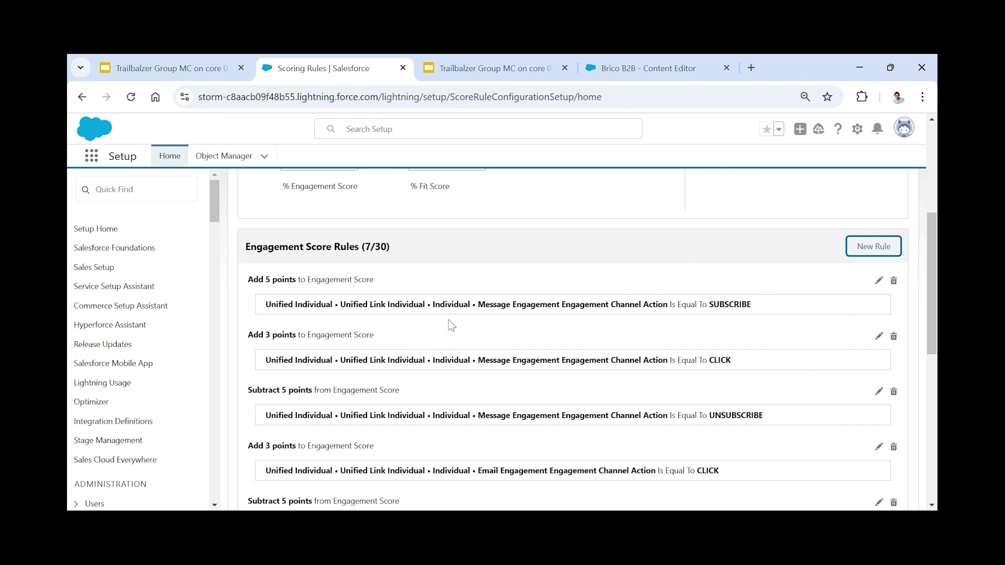
{"action": "scroll", "coordinate": [698, 314], "scroll_direction": "down", "scroll_amount": 5}
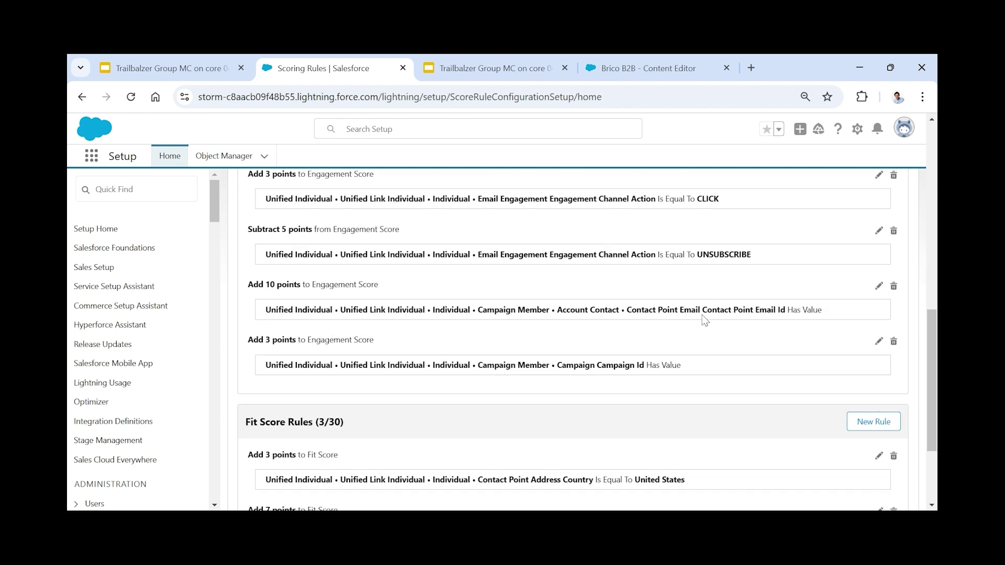
{"action": "scroll", "coordinate": [704, 316], "scroll_direction": "down", "scroll_amount": 3}
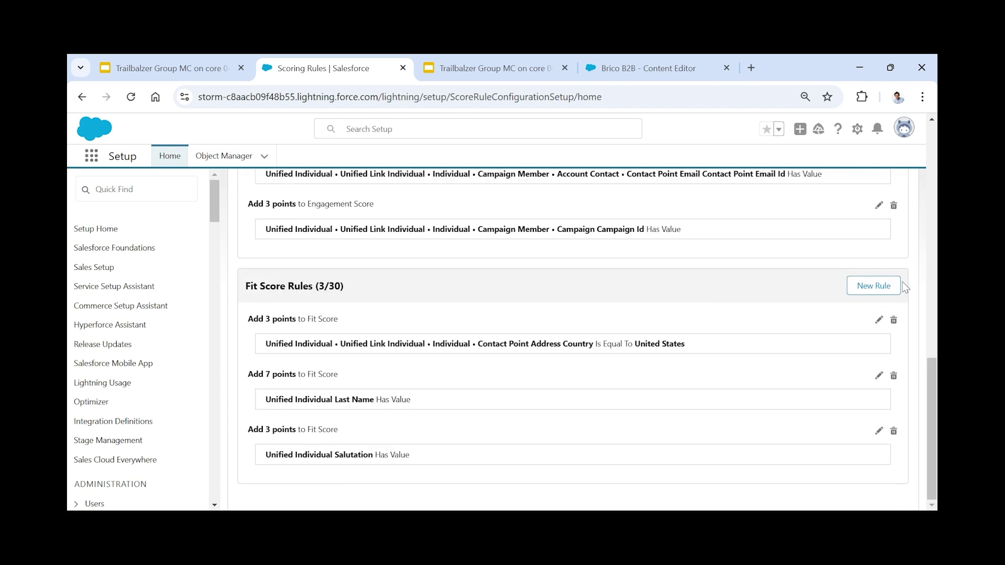
{"action": "left_click", "coordinate": [871, 286]}
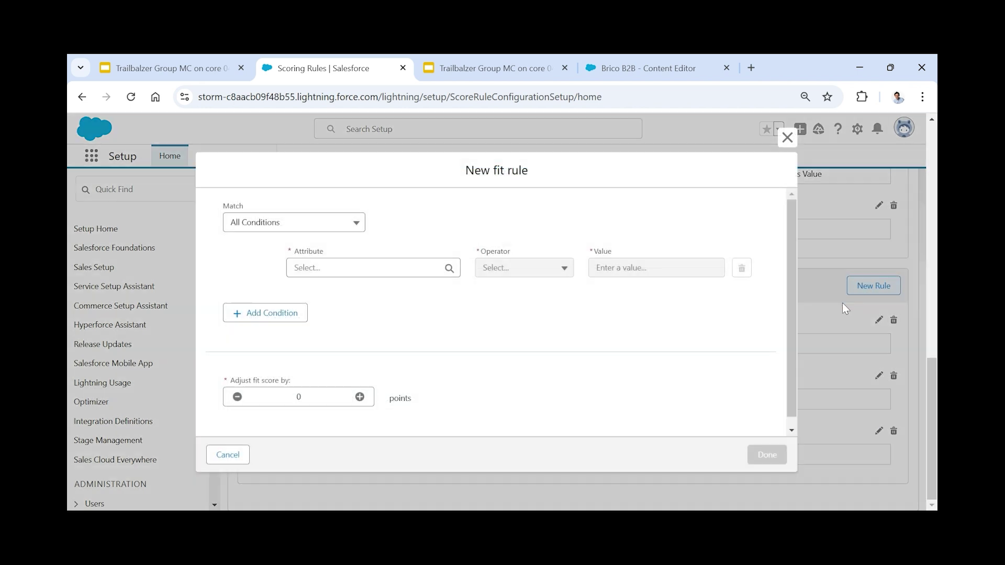
{"action": "left_click", "coordinate": [354, 222]}
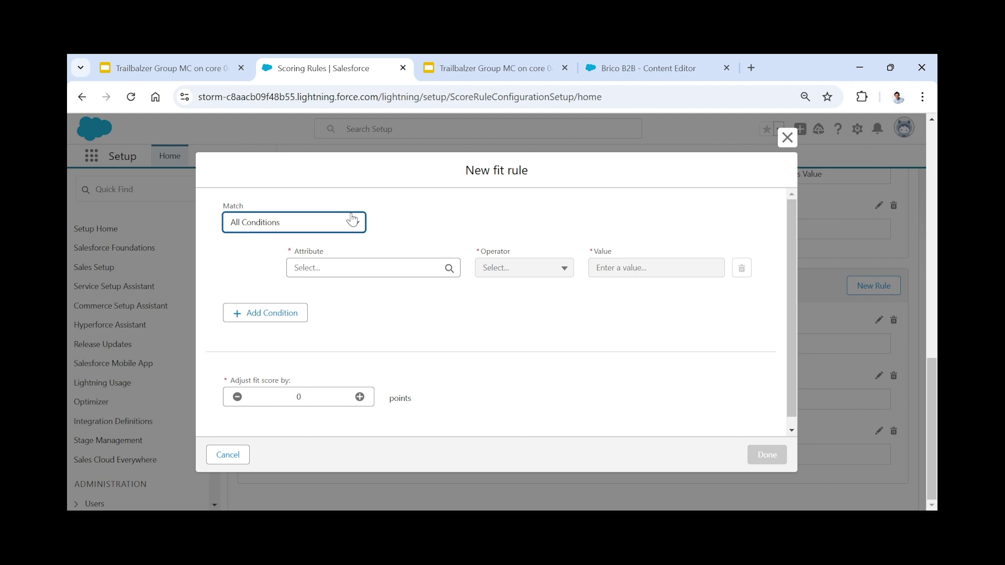
{"action": "left_click", "coordinate": [430, 229]}
{"action": "left_click", "coordinate": [414, 267]}
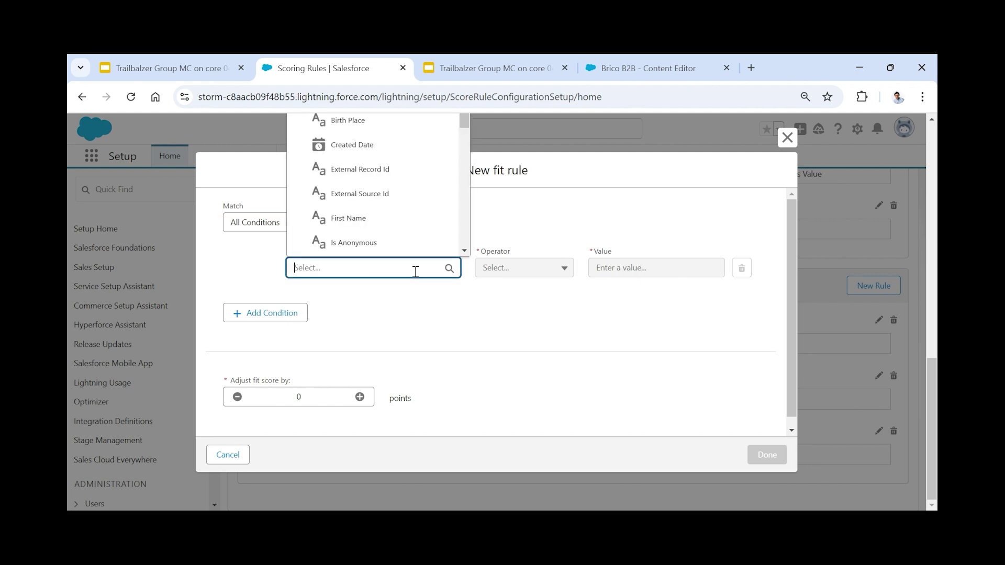
{"action": "left_click_drag", "start_coordinate": [465, 120], "coordinate": [475, 169]}
{"action": "left_click", "coordinate": [419, 211]}
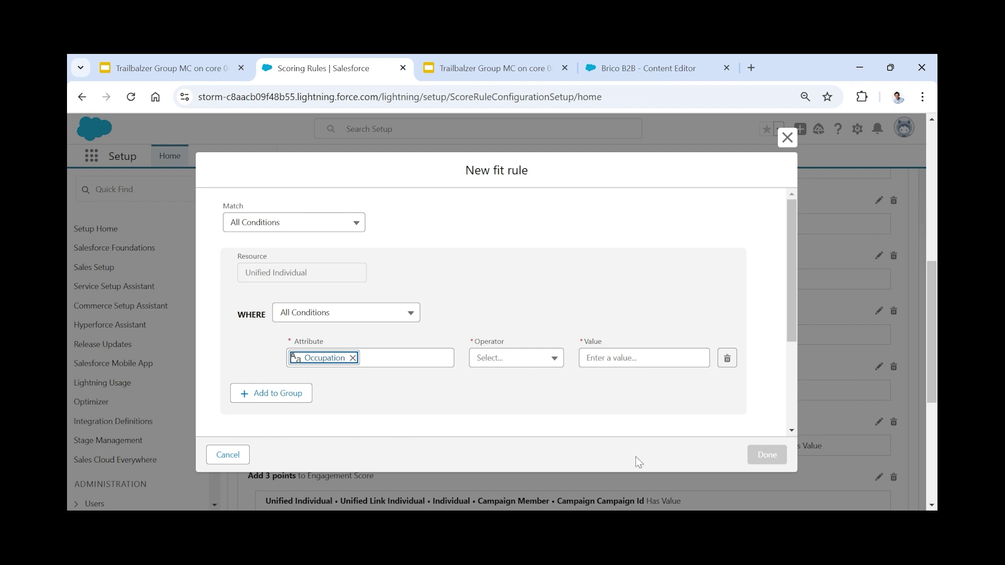
{"action": "left_click", "coordinate": [788, 138]}
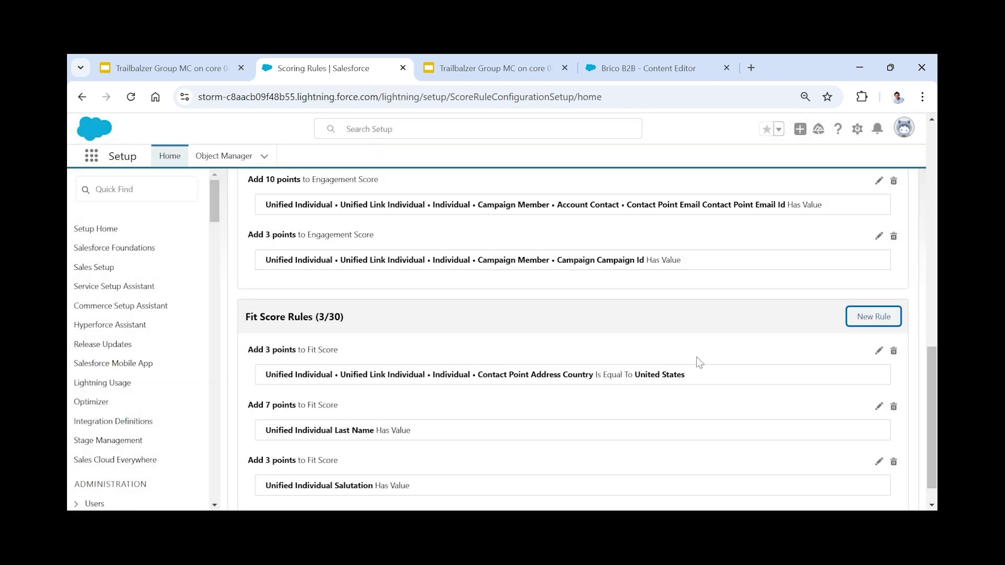
{"action": "scroll", "coordinate": [697, 359], "scroll_direction": "up", "scroll_amount": 3}
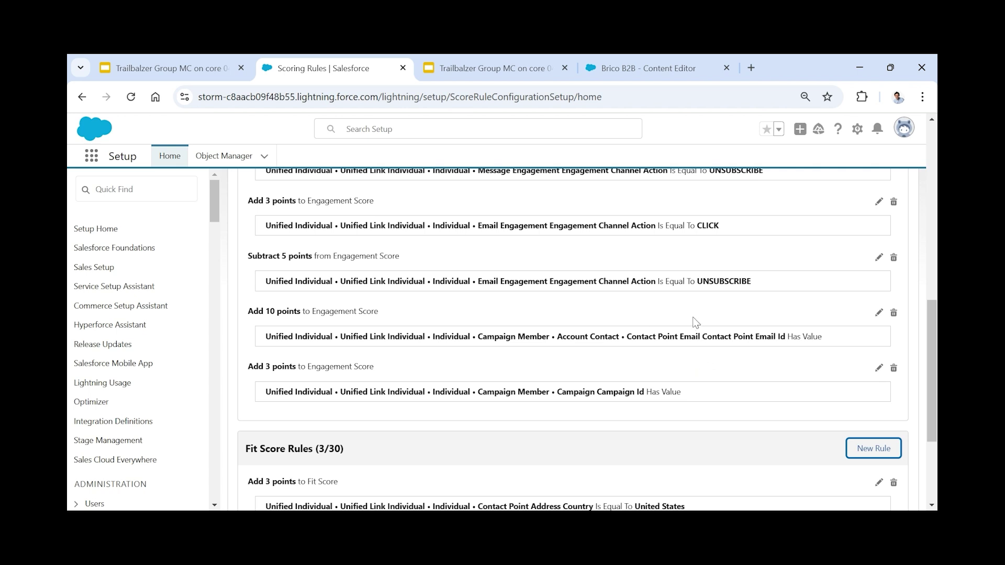
{"action": "scroll", "coordinate": [729, 349], "scroll_direction": "up", "scroll_amount": 2}
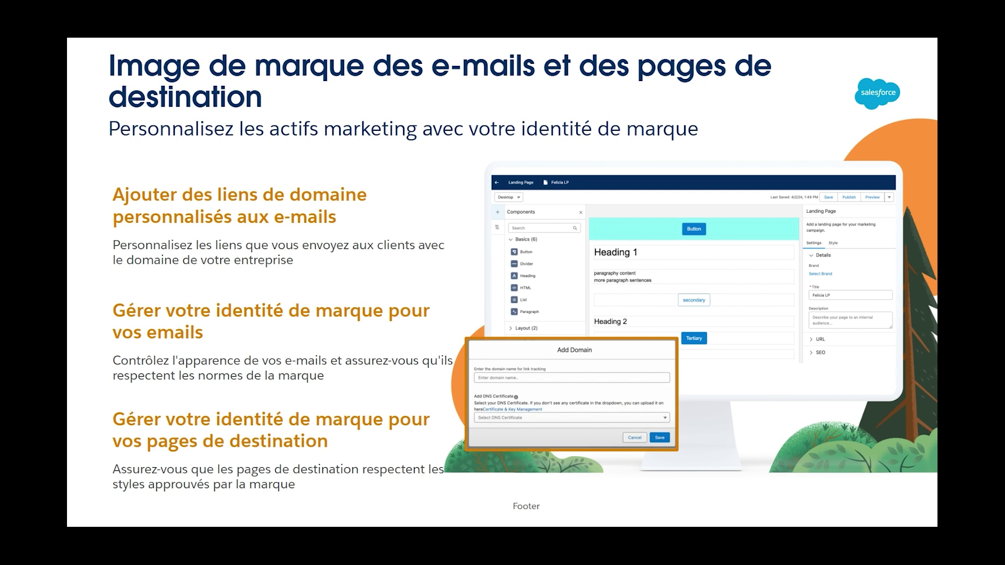
- Exit the slideshow, switch to the Brico B2B brand in the content editor, and examine its description and brand identity
{"action": "key", "text": "Escape"}
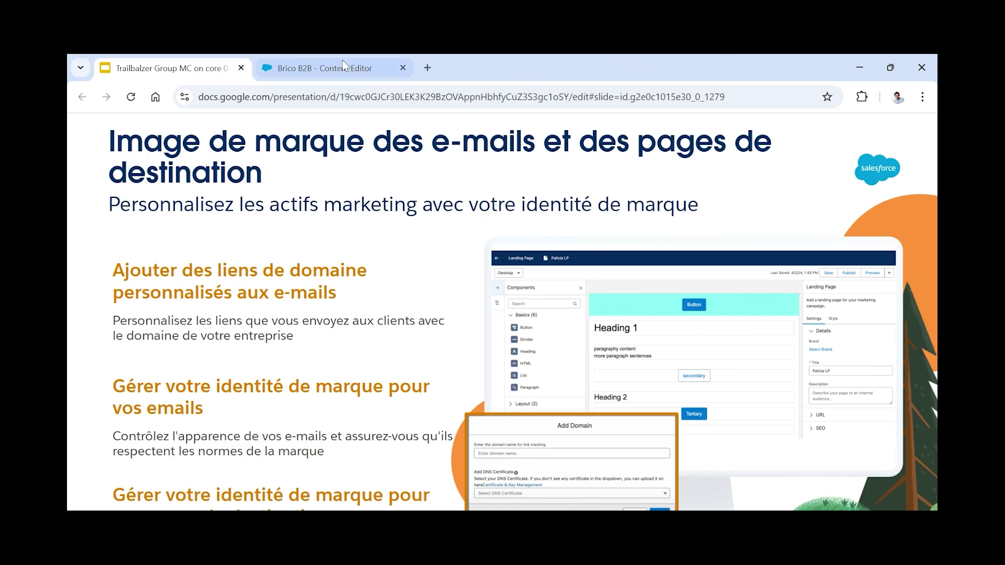
{"action": "left_click", "coordinate": [326, 64]}
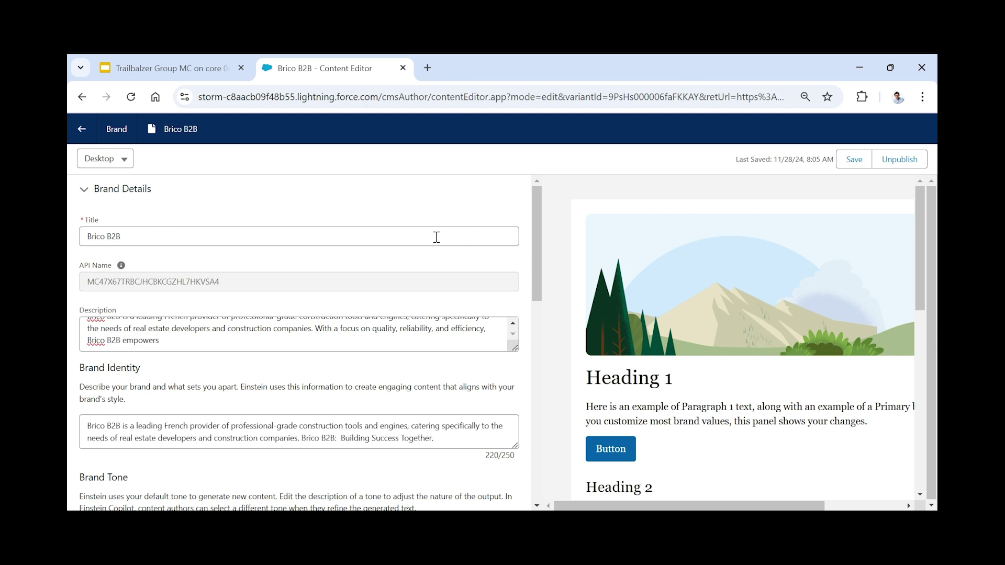
{"action": "scroll", "coordinate": [458, 231], "scroll_direction": "down", "scroll_amount": 2}
{"action": "scroll", "coordinate": [463, 272], "scroll_direction": "up", "scroll_amount": 2}
{"action": "left_click", "coordinate": [513, 327]}
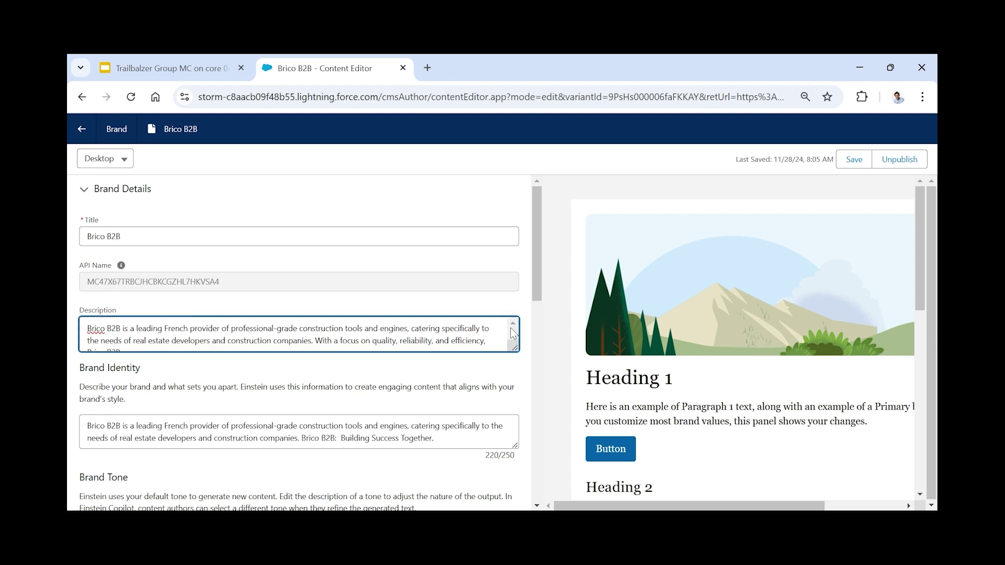
{"action": "left_click_drag", "start_coordinate": [536, 260], "coordinate": [525, 311]}
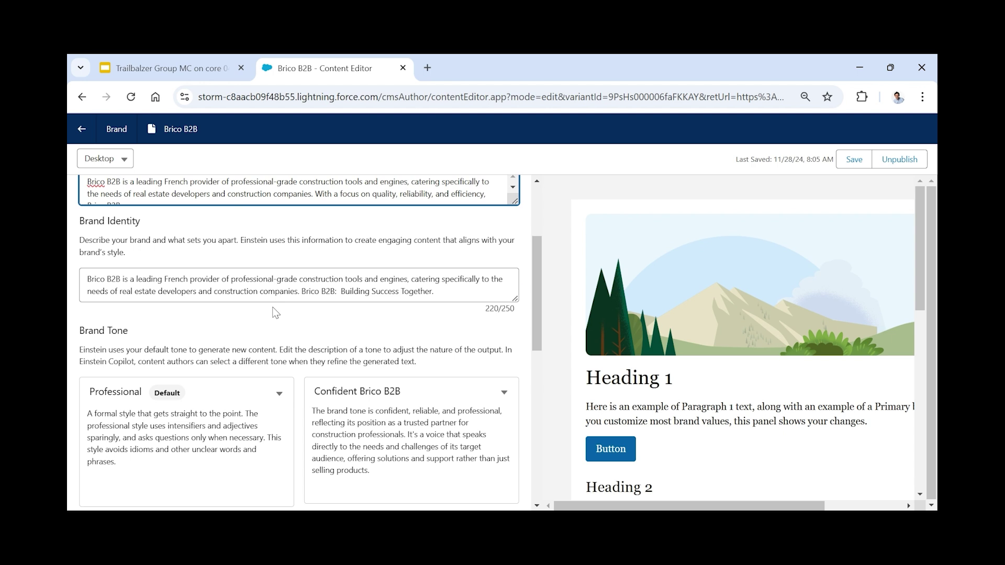
- Examine the Brico B2B brand tones, the actions offered for the Professional tone, and the style sections below them
{"action": "scroll", "coordinate": [331, 246], "scroll_direction": "down", "scroll_amount": 2}
{"action": "scroll", "coordinate": [333, 249], "scroll_direction": "down", "scroll_amount": 2}
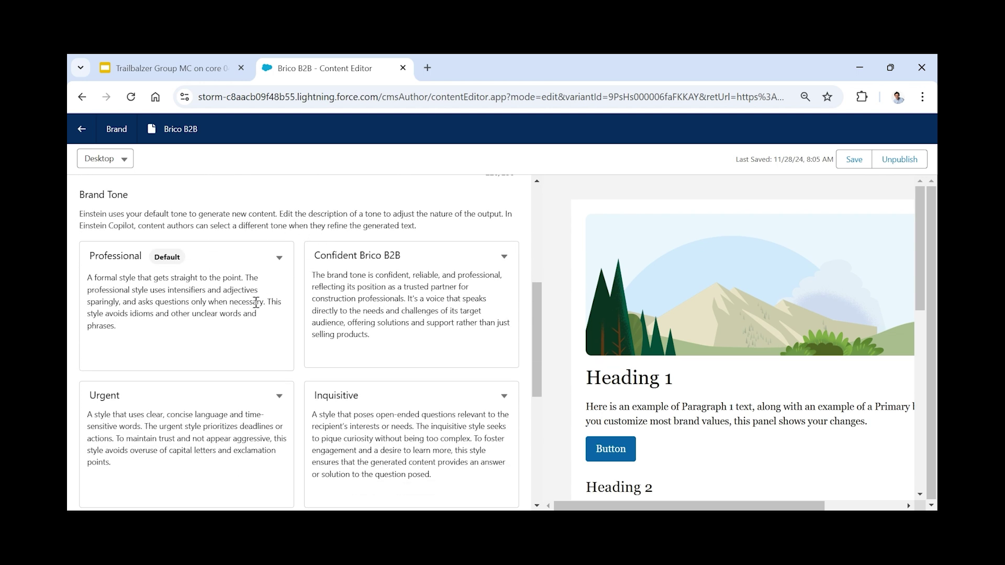
{"action": "scroll", "coordinate": [338, 335], "scroll_direction": "down", "scroll_amount": 1}
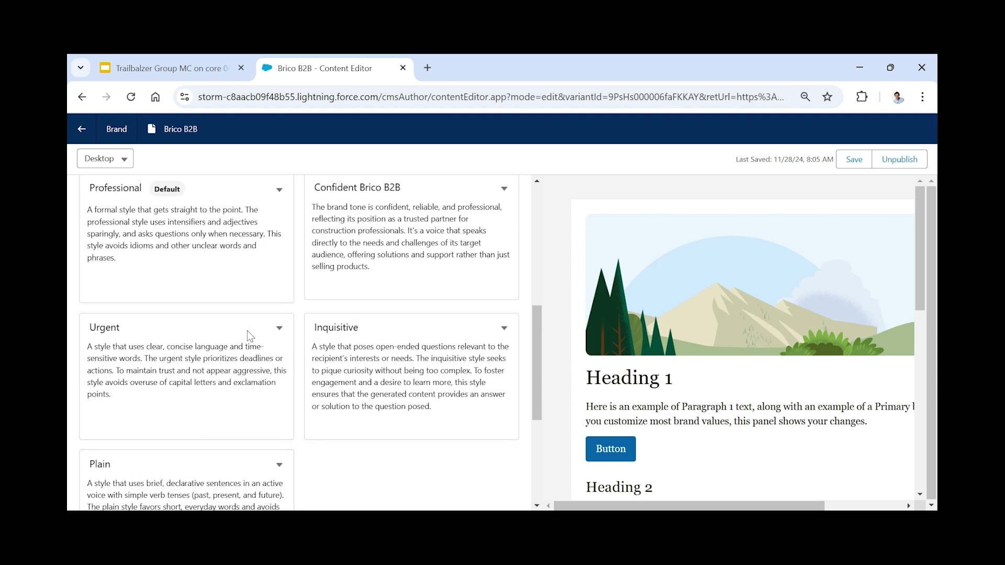
{"action": "scroll", "coordinate": [250, 331], "scroll_direction": "up", "scroll_amount": 1}
{"action": "scroll", "coordinate": [273, 340], "scroll_direction": "down", "scroll_amount": 2}
{"action": "scroll", "coordinate": [226, 370], "scroll_direction": "down", "scroll_amount": 2}
{"action": "scroll", "coordinate": [253, 327], "scroll_direction": "up", "scroll_amount": 4}
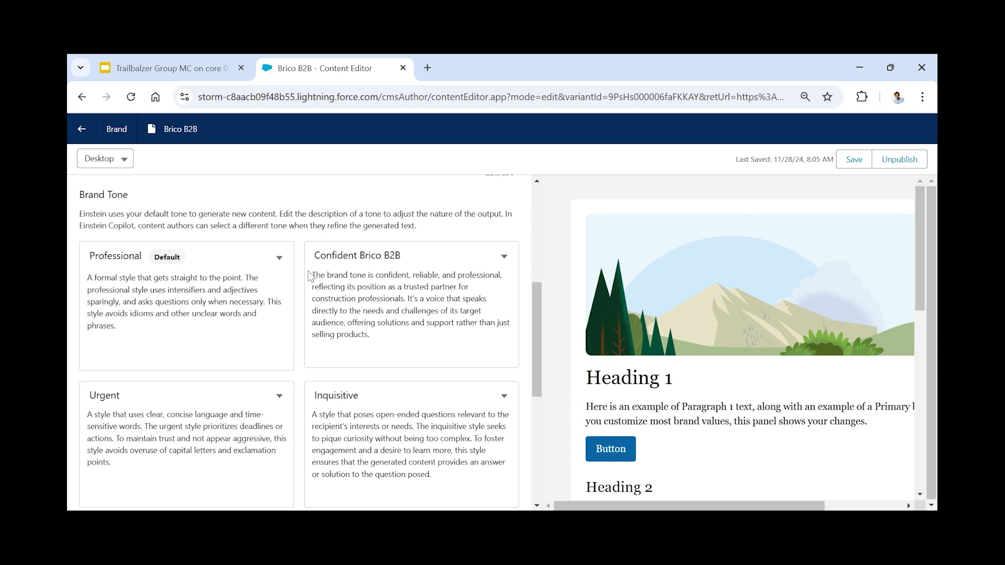
{"action": "left_click", "coordinate": [279, 257]}
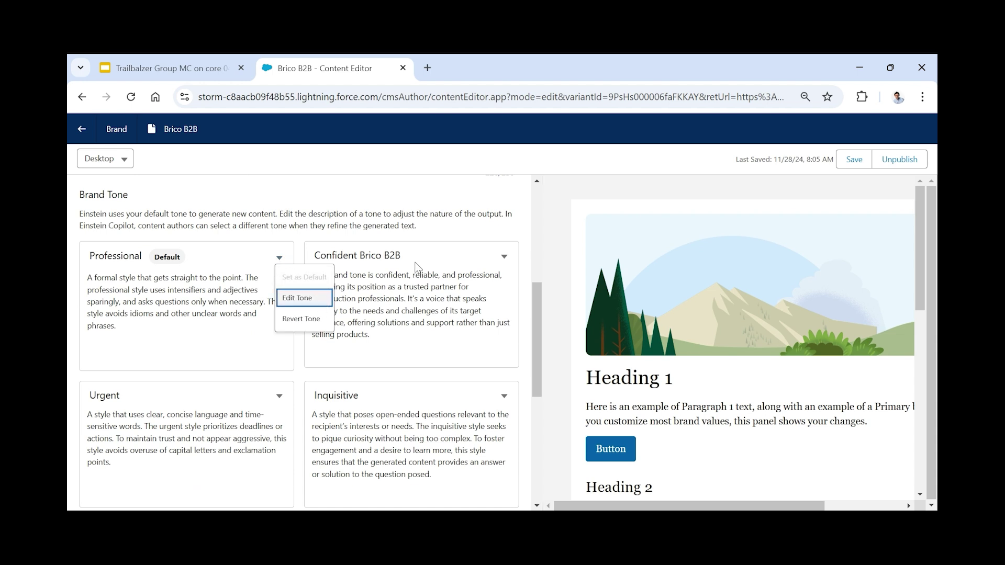
{"action": "left_click", "coordinate": [427, 238]}
{"action": "scroll", "coordinate": [429, 230], "scroll_direction": "down", "scroll_amount": 6}
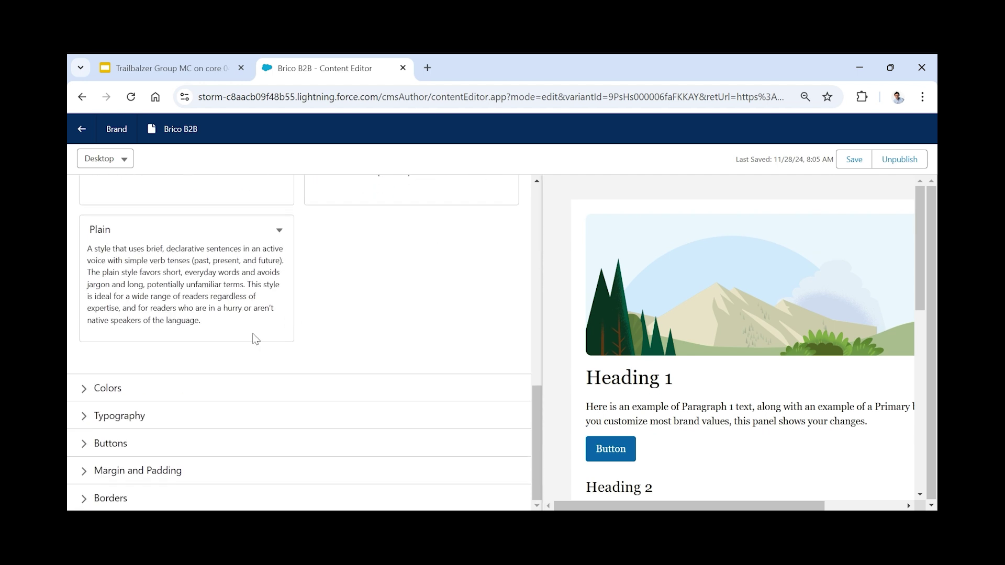
- Expand the Colors and Typography sections of the Brico B2B brand and examine its color scheme, font sizes and text styles
{"action": "left_click", "coordinate": [81, 388]}
{"action": "scroll", "coordinate": [443, 236], "scroll_direction": "down", "scroll_amount": 3}
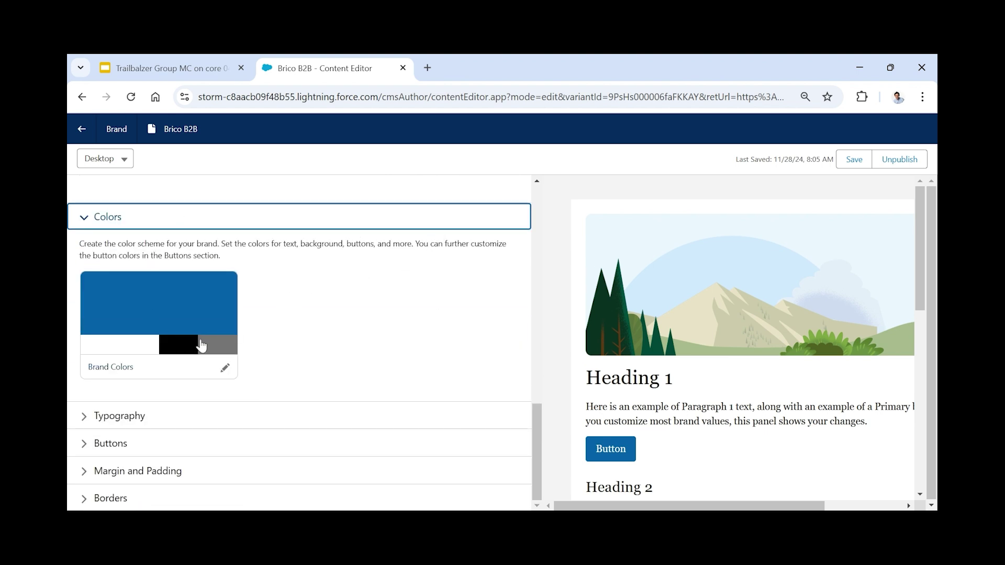
{"action": "left_click", "coordinate": [81, 418]}
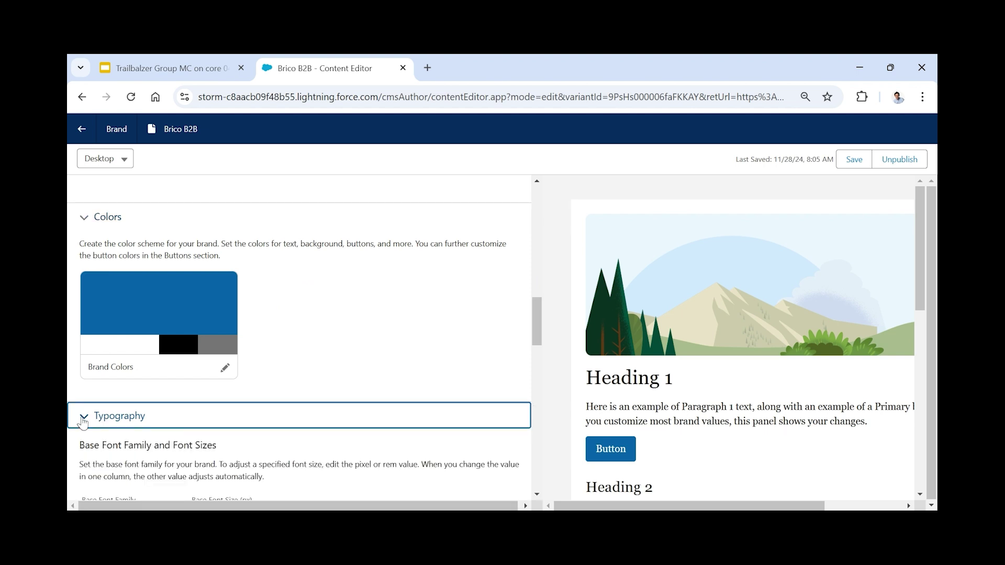
{"action": "scroll", "coordinate": [358, 295], "scroll_direction": "down", "scroll_amount": 5}
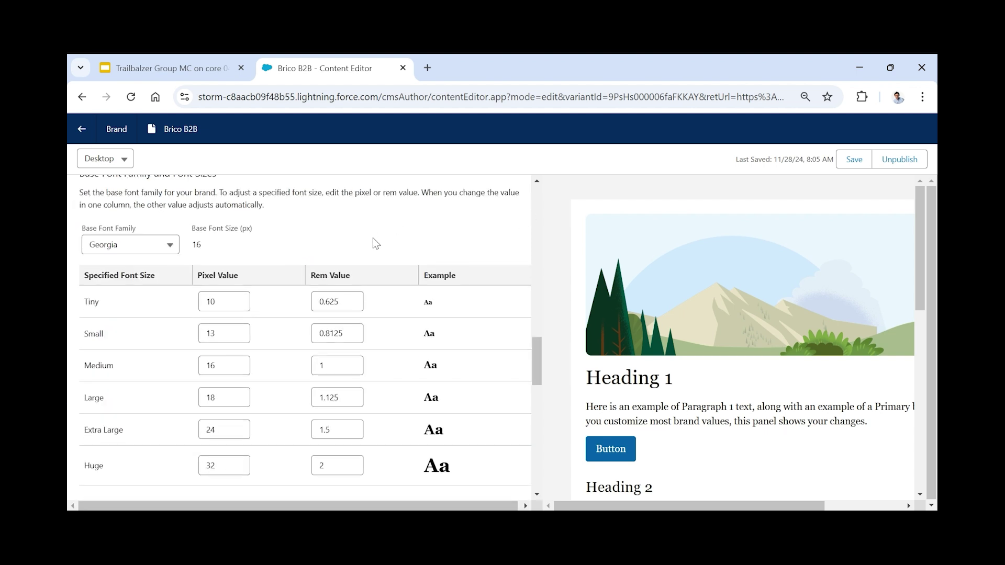
{"action": "scroll", "coordinate": [377, 244], "scroll_direction": "up", "scroll_amount": 3}
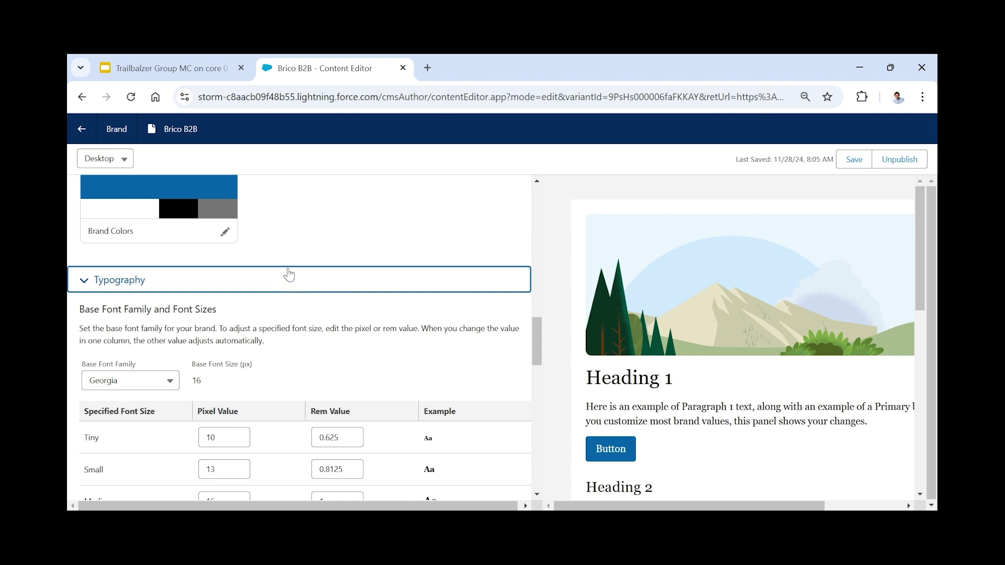
{"action": "scroll", "coordinate": [262, 297], "scroll_direction": "down", "scroll_amount": 1}
{"action": "scroll", "coordinate": [262, 296], "scroll_direction": "down", "scroll_amount": 8}
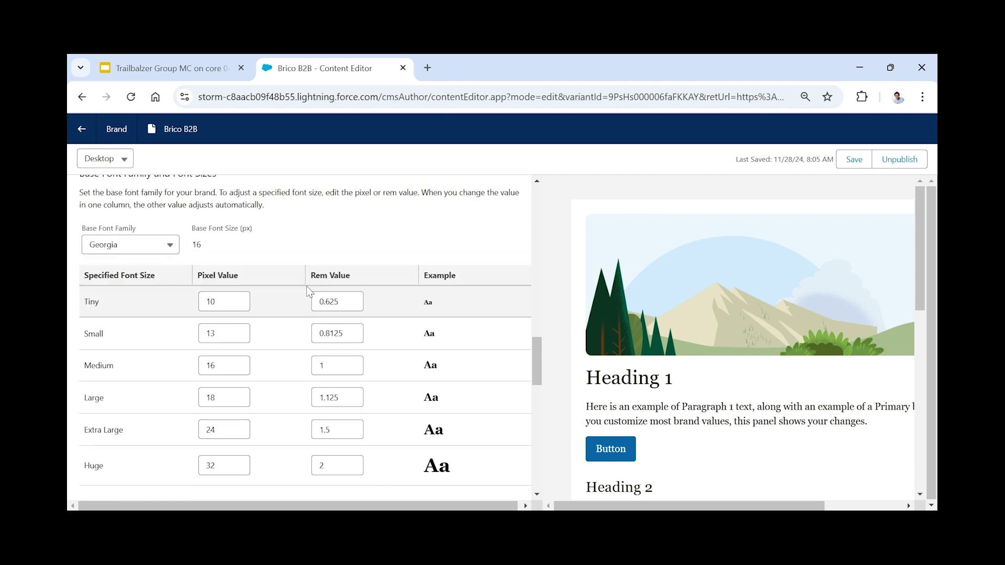
{"action": "scroll", "coordinate": [256, 287], "scroll_direction": "down", "scroll_amount": 4}
{"action": "scroll", "coordinate": [336, 280], "scroll_direction": "down", "scroll_amount": 4}
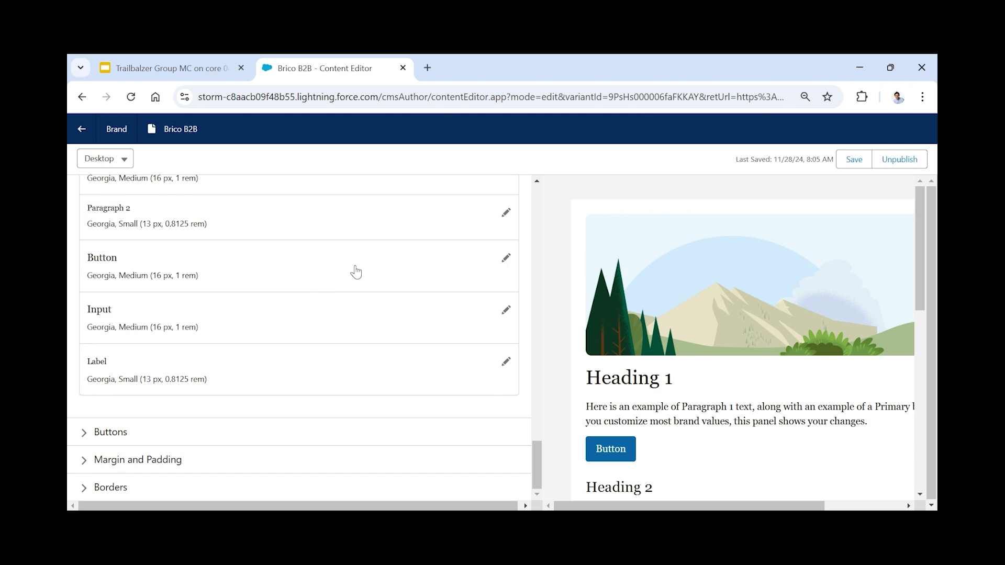
- Expand the Buttons, Margin and Padding, and Borders sections of the brand and examine their style settings
{"action": "left_click", "coordinate": [83, 441]}
{"action": "scroll", "coordinate": [345, 284], "scroll_direction": "down", "scroll_amount": 4}
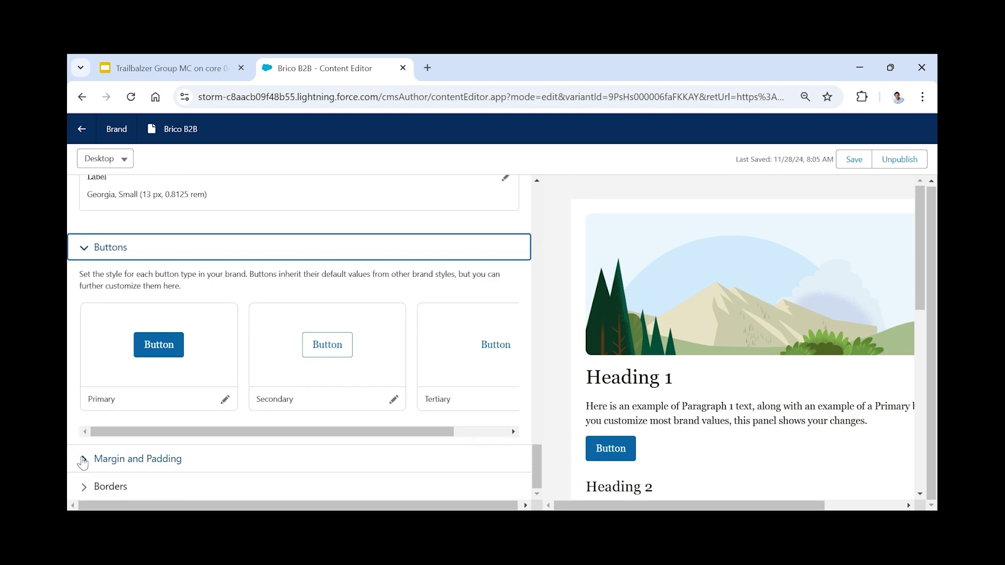
{"action": "left_click", "coordinate": [82, 462]}
{"action": "scroll", "coordinate": [202, 309], "scroll_direction": "down", "scroll_amount": 3}
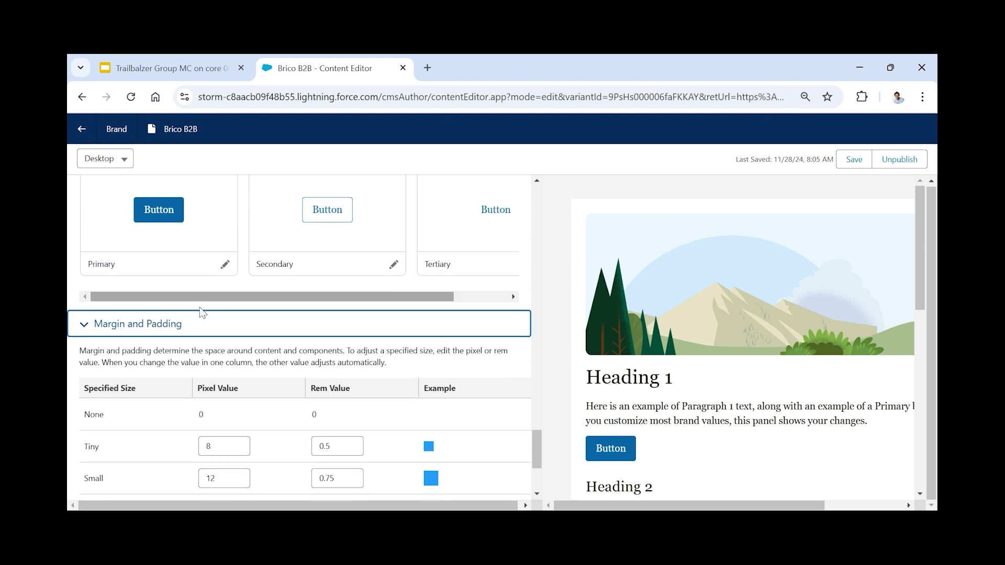
{"action": "scroll", "coordinate": [276, 295], "scroll_direction": "down", "scroll_amount": 3}
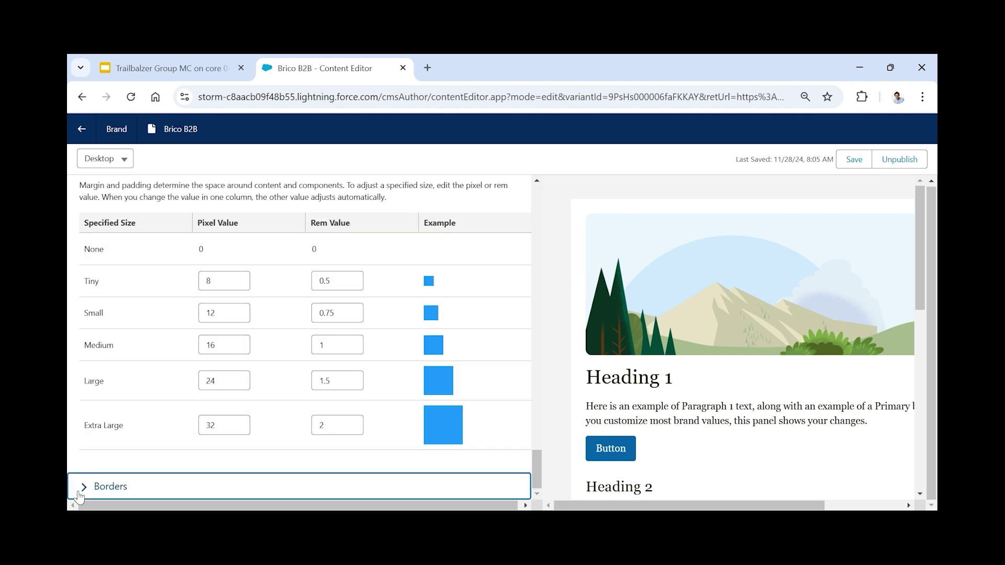
{"action": "scroll", "coordinate": [208, 298], "scroll_direction": "down", "scroll_amount": 5}
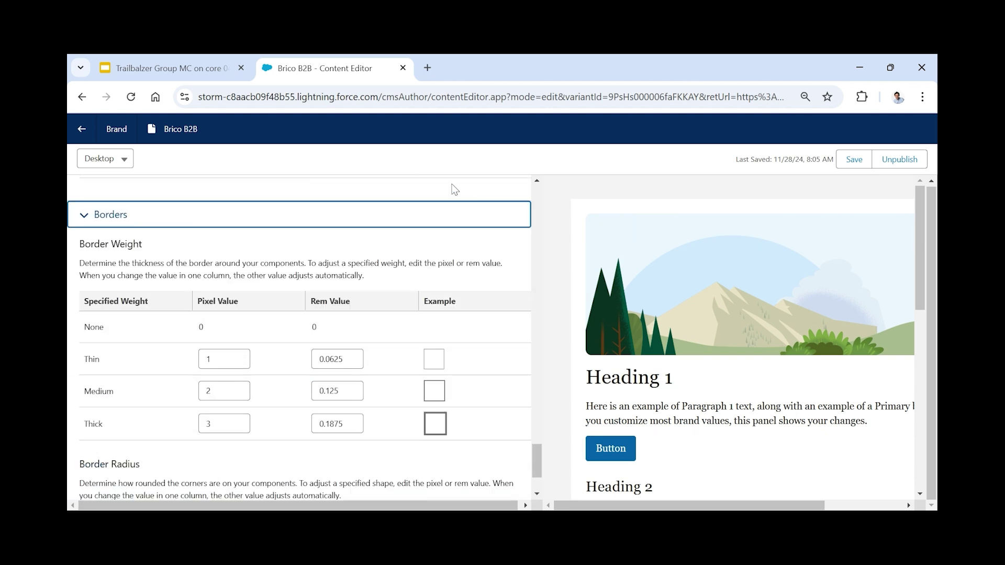
{"action": "scroll", "coordinate": [267, 349], "scroll_direction": "up", "scroll_amount": 1}
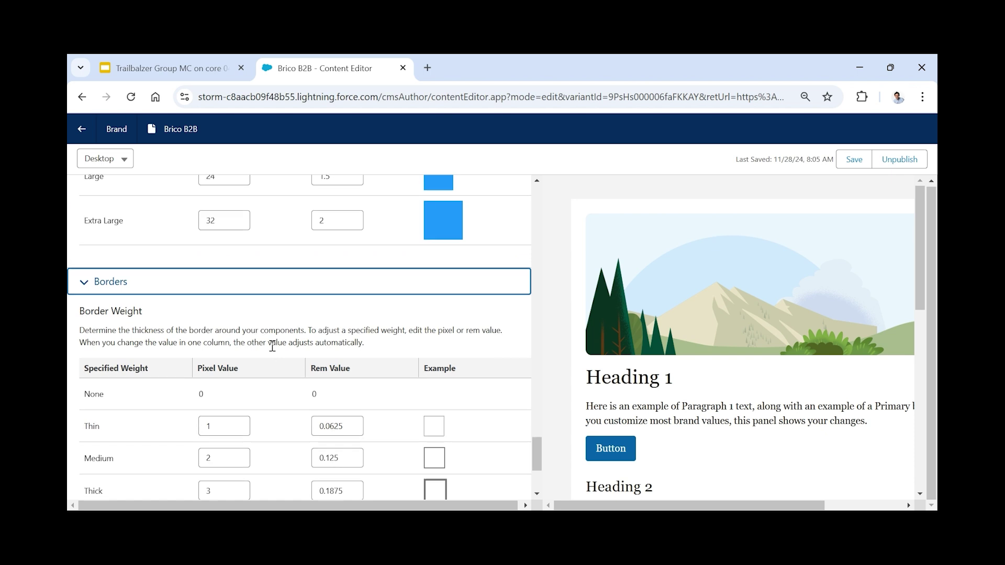
{"action": "scroll", "coordinate": [272, 343], "scroll_direction": "down", "scroll_amount": 3}
- Return to the Brand Details section, reviewing the brand tones, brand identity and description on the way
{"action": "scroll", "coordinate": [267, 306], "scroll_direction": "up", "scroll_amount": 15}
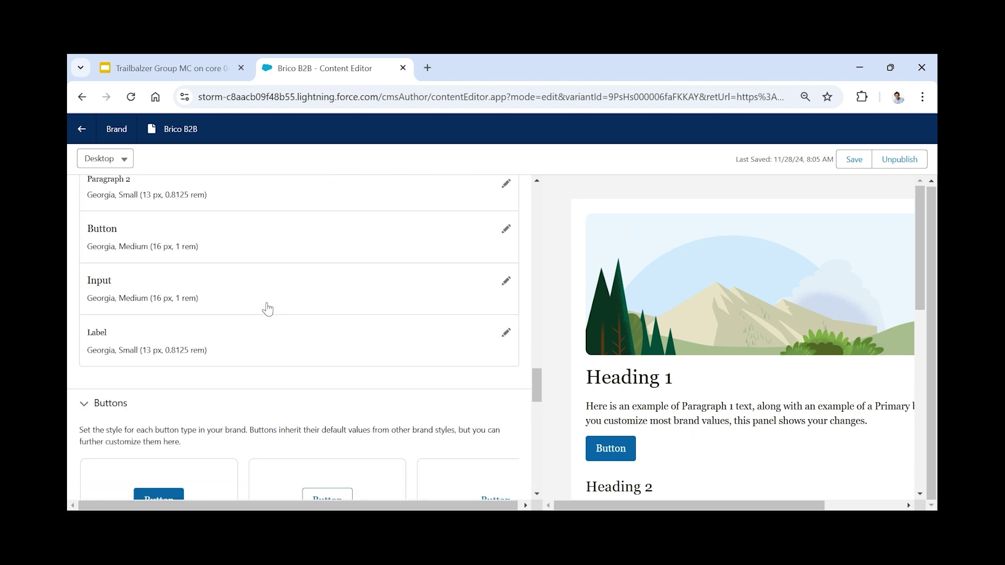
{"action": "scroll", "coordinate": [267, 309], "scroll_direction": "up", "scroll_amount": 12}
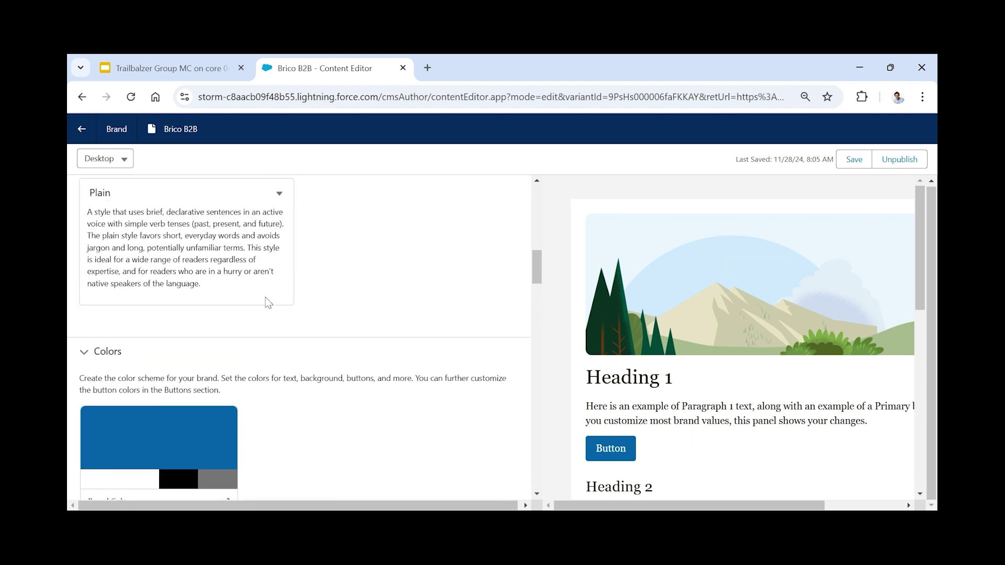
{"action": "scroll", "coordinate": [265, 292], "scroll_direction": "up", "scroll_amount": 5}
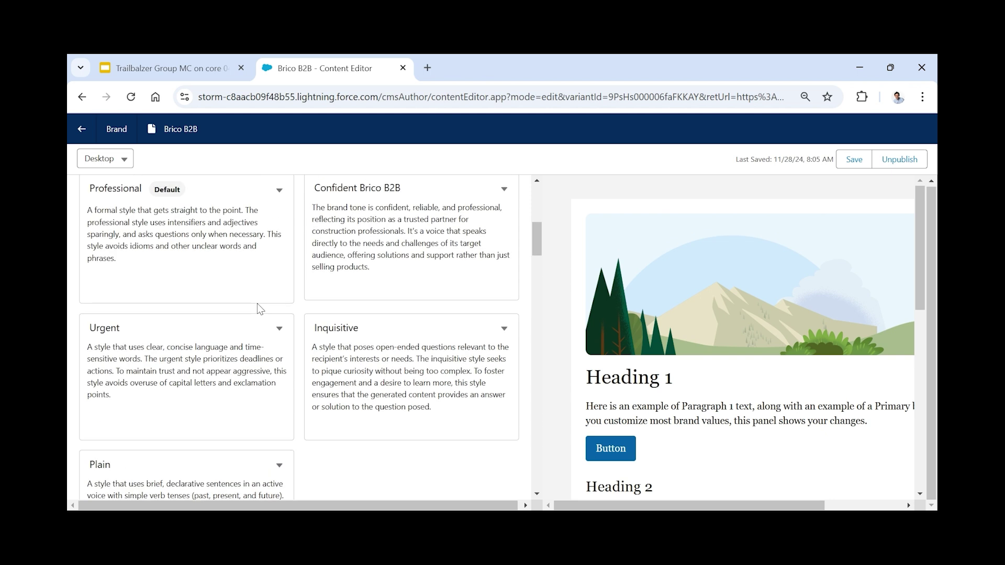
{"action": "scroll", "coordinate": [266, 321], "scroll_direction": "up", "scroll_amount": 3}
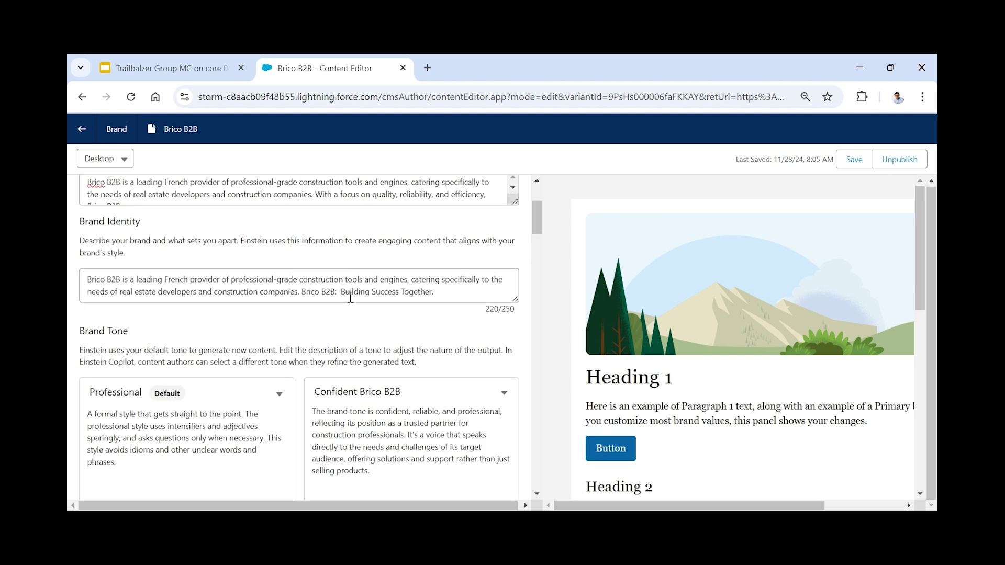
{"action": "scroll", "coordinate": [361, 292], "scroll_direction": "up", "scroll_amount": 3}
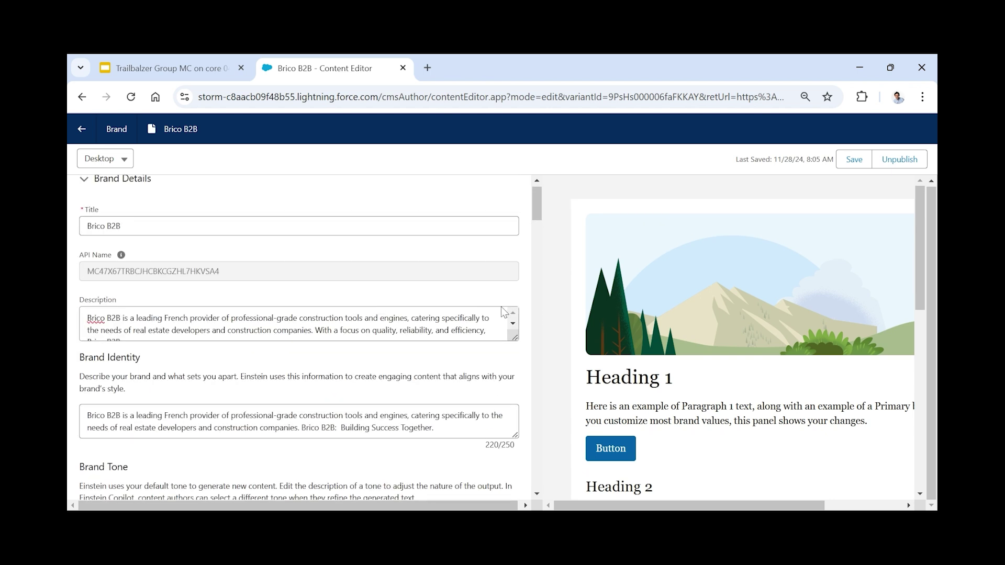